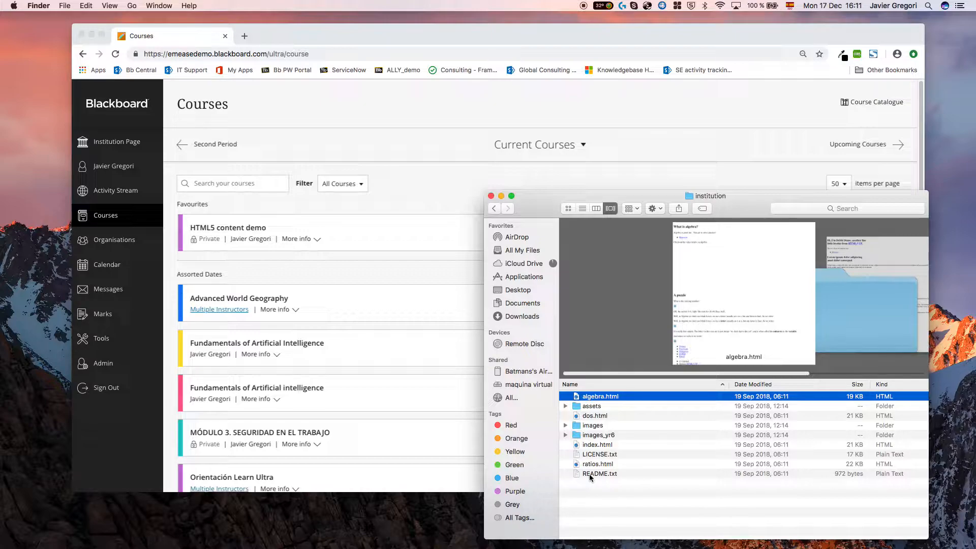
Preview the local index.html in Chrome, look through its page content, and close it
left_click(592, 447)
right_click(591, 446)
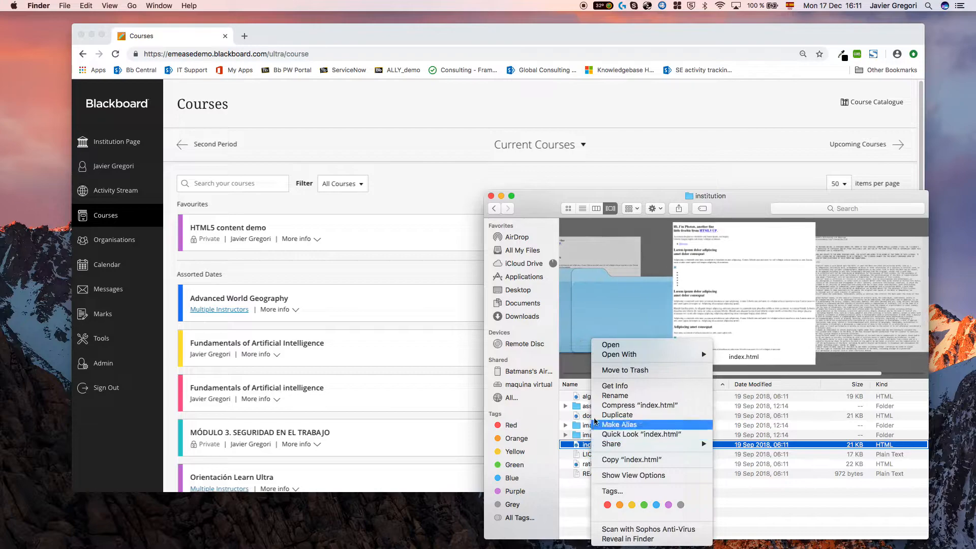
mouse_move(610, 355)
left_click(759, 405)
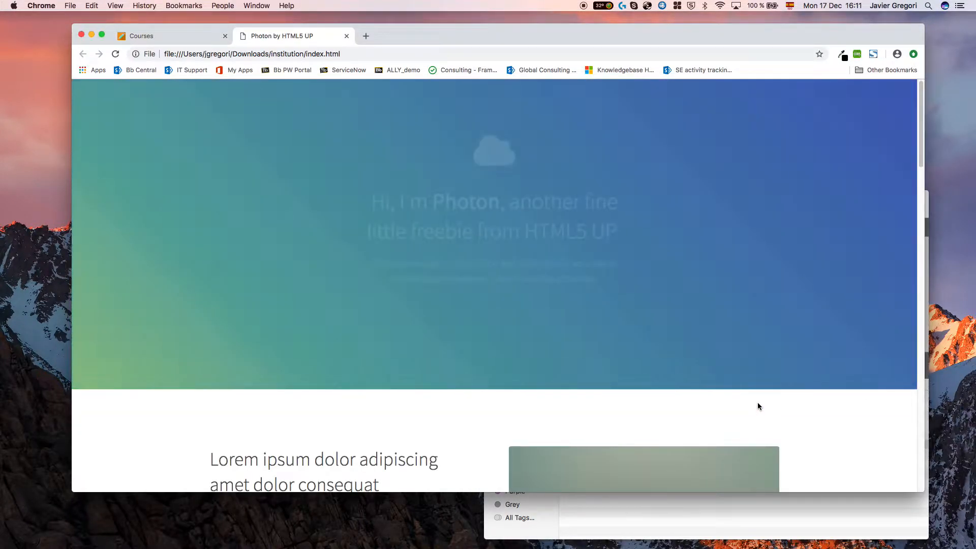
scroll(502, 300, "down", 3)
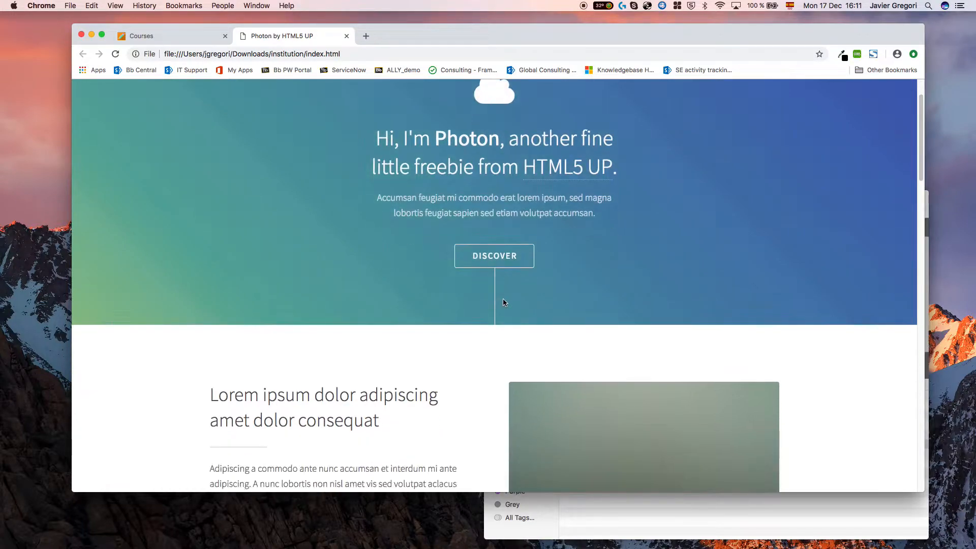
scroll(503, 305, "down", 15)
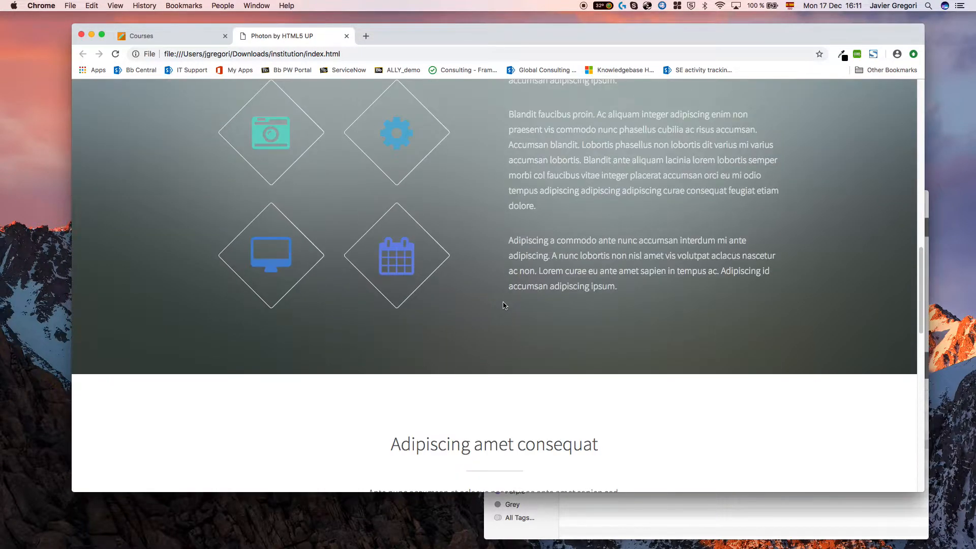
scroll(503, 303, "up", 20)
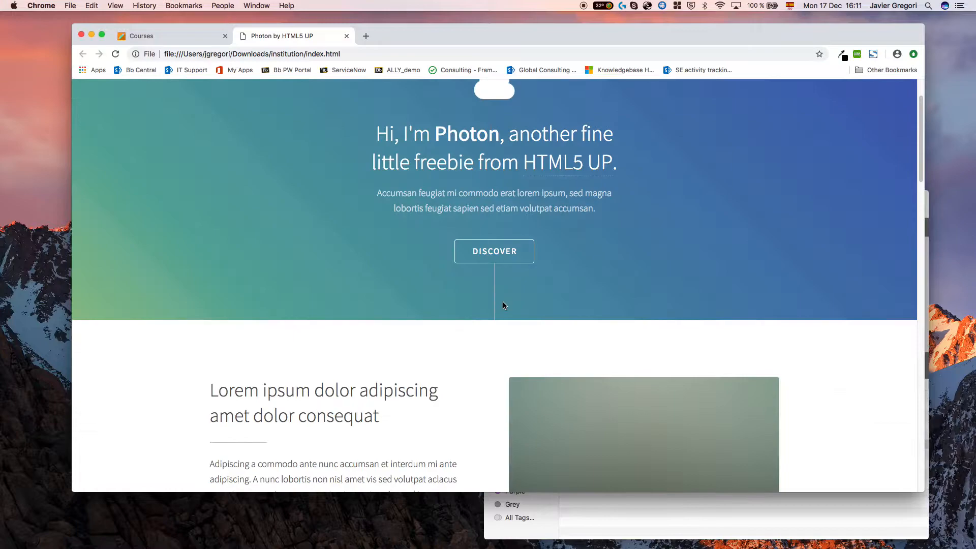
left_click_drag(925, 34, 950, 88)
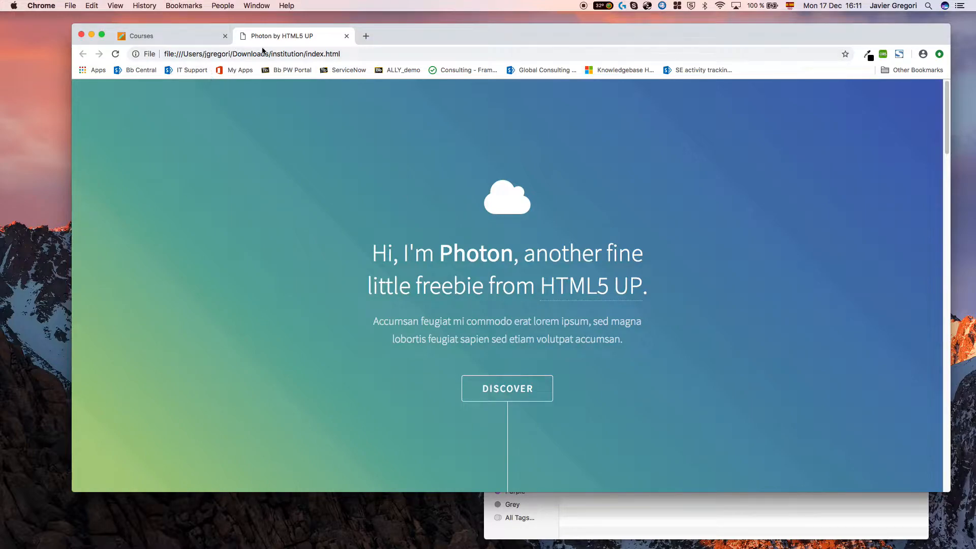
left_click(347, 36)
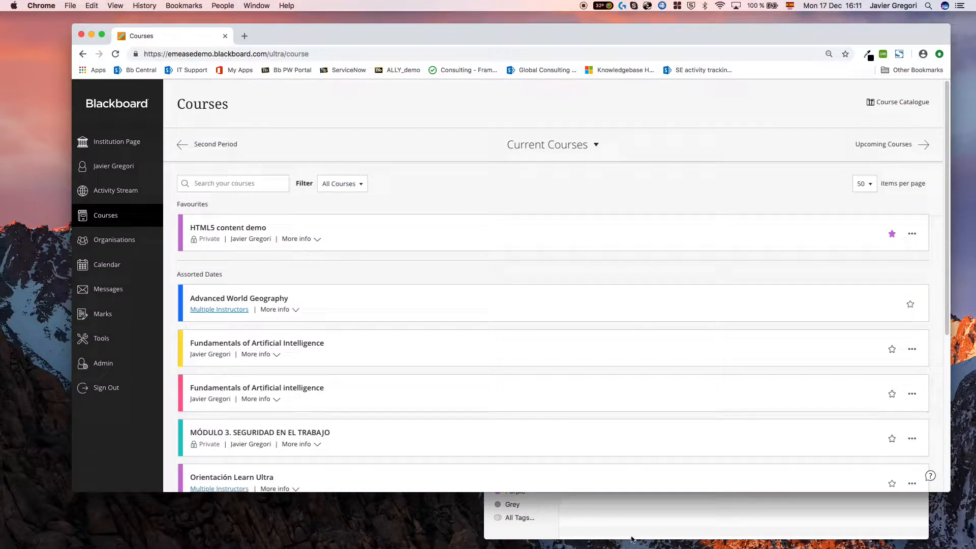
Open the institution folder inside the Algebra html folder of Blackboard's Content Collection
left_click(627, 526)
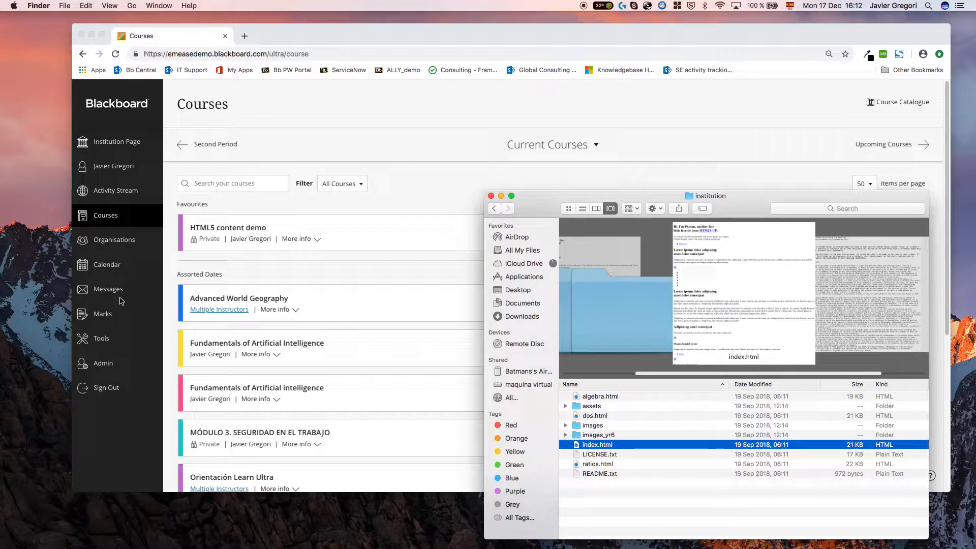
left_click(103, 339)
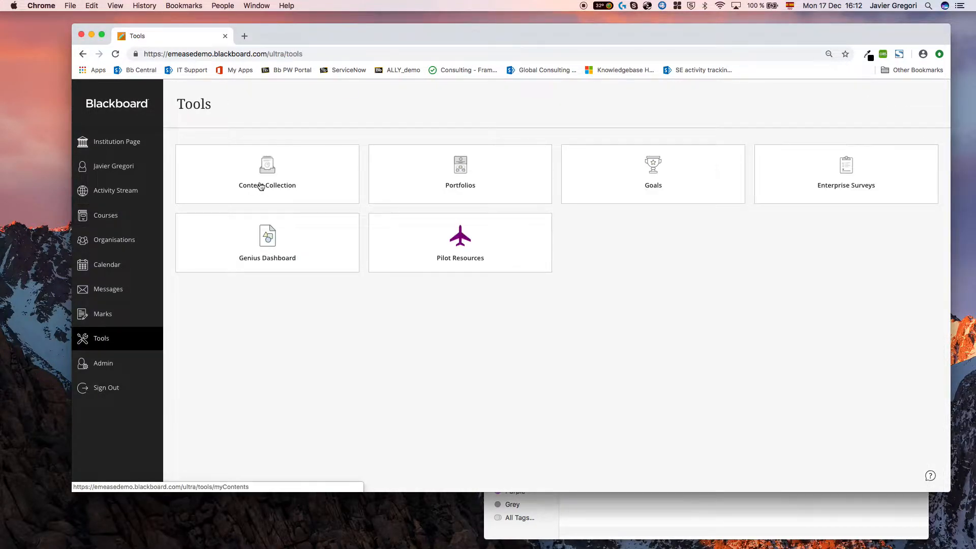
left_click(271, 179)
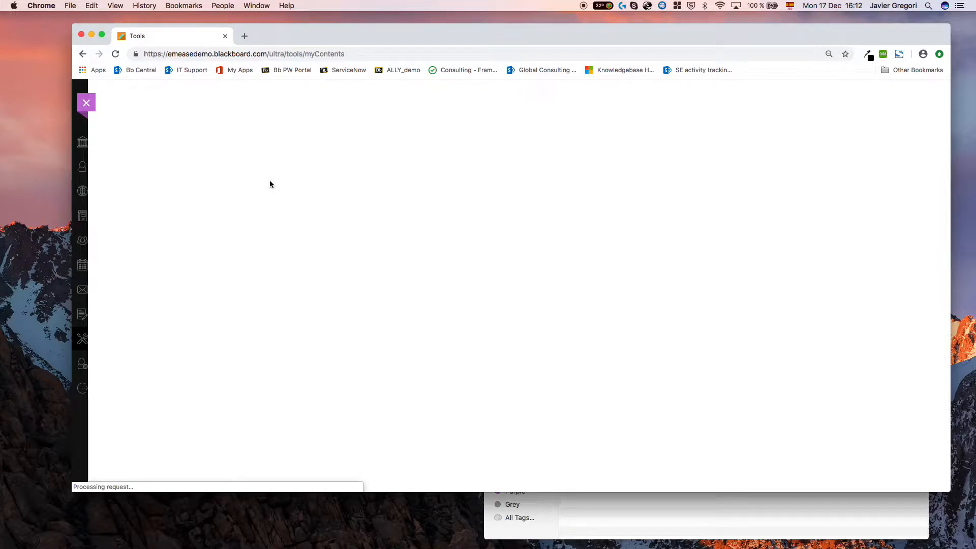
left_click(269, 259)
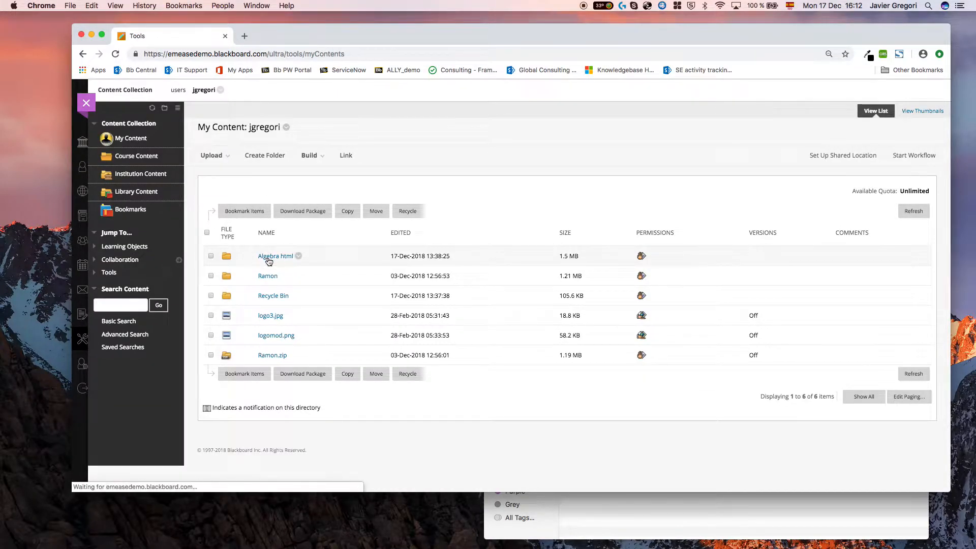
left_click(270, 256)
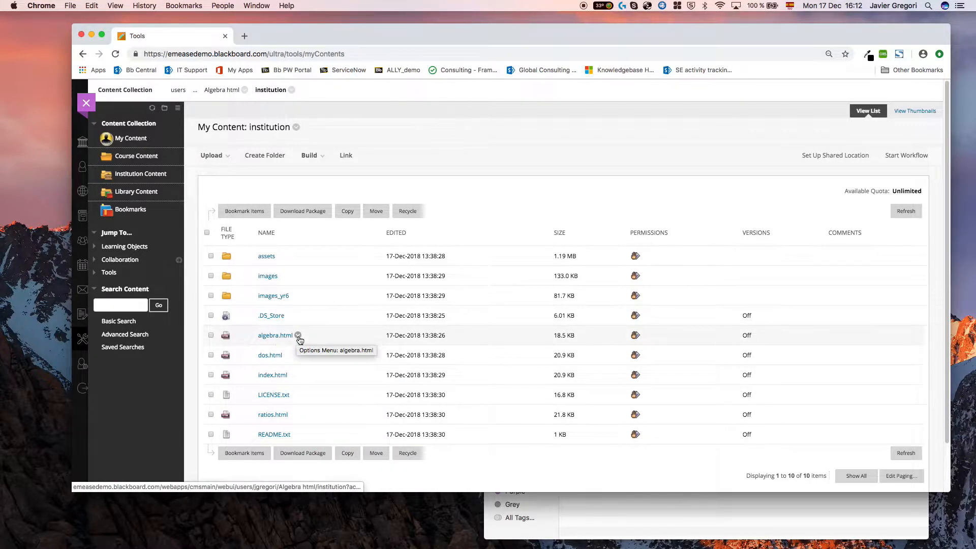
Preview the local algebra.html from the Finder institution folder in Chrome, look through the whole page, and close it
left_click(612, 523)
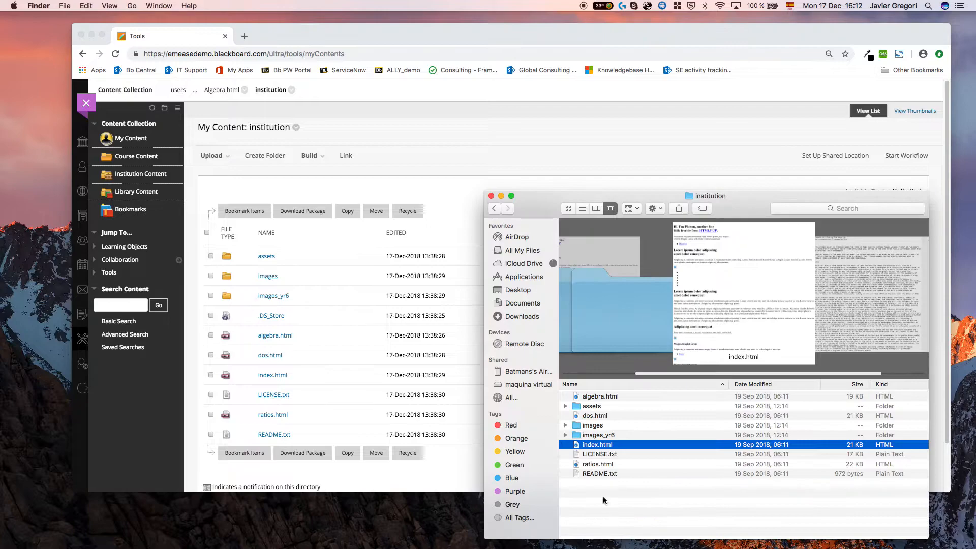
left_click(602, 396)
right_click(605, 397)
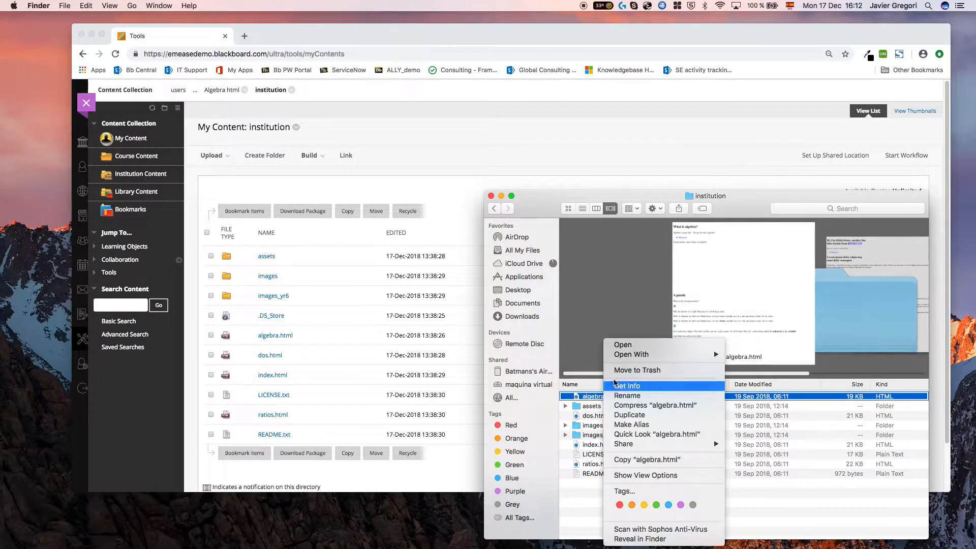
mouse_move(628, 355)
left_click(770, 404)
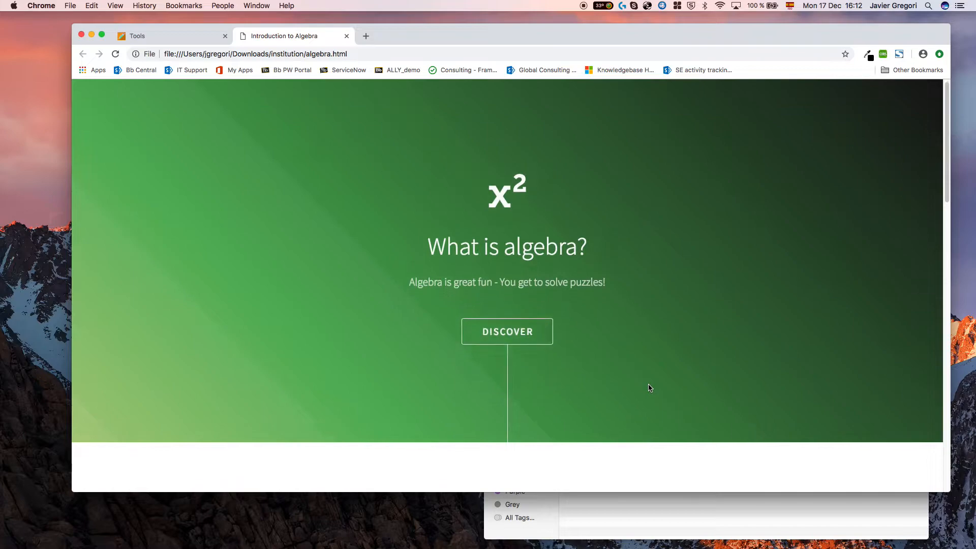
scroll(649, 388, "down", 15)
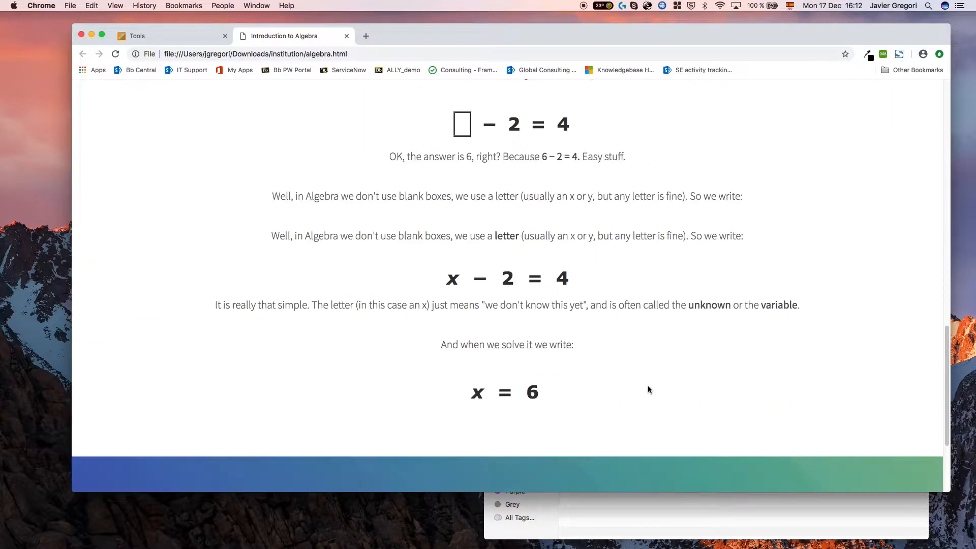
scroll(649, 389, "down", 3)
scroll(649, 389, "up", 5)
scroll(649, 390, "up", 15)
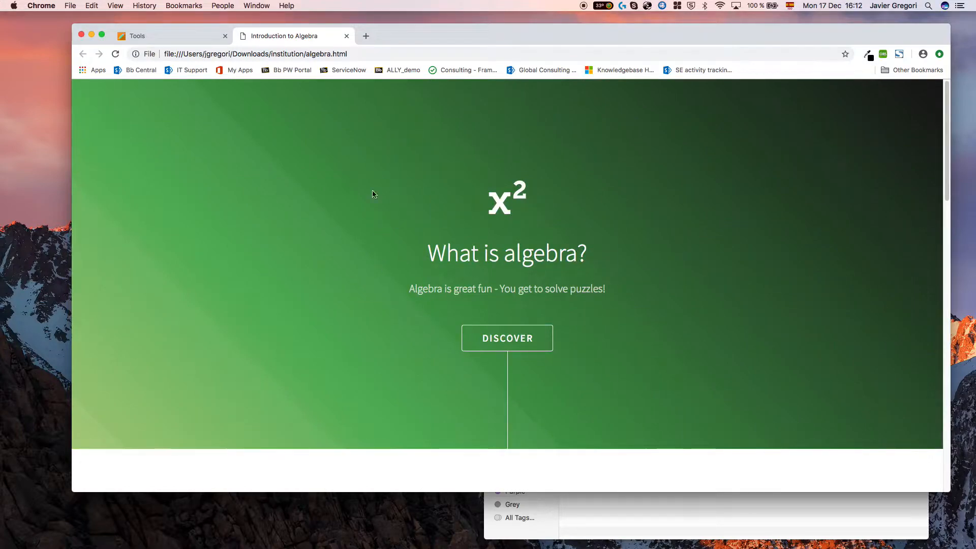
left_click(346, 35)
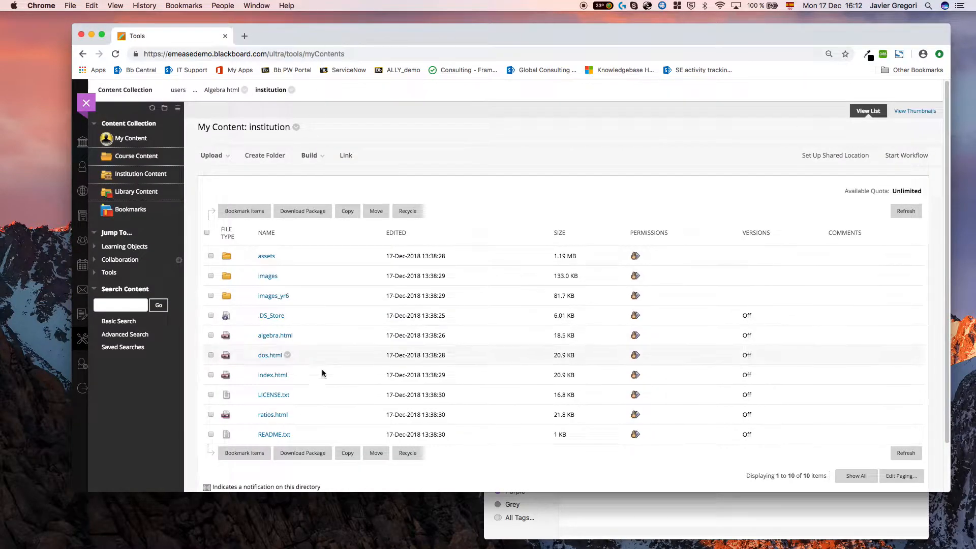
Copy the permanent URL of algebra.html from its 360° View report and close the report
left_click(299, 335)
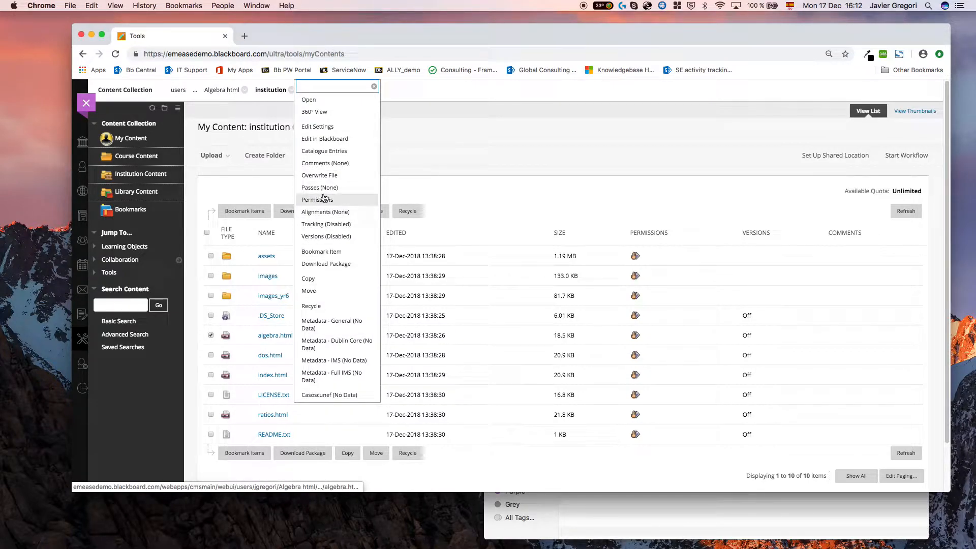
left_click(315, 111)
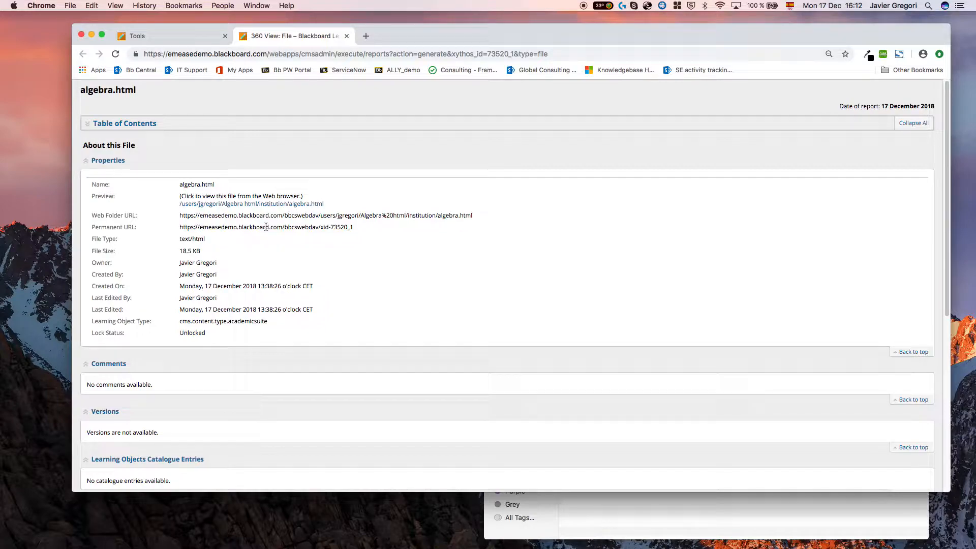
left_click_drag(351, 227, 181, 228)
right_click(216, 229)
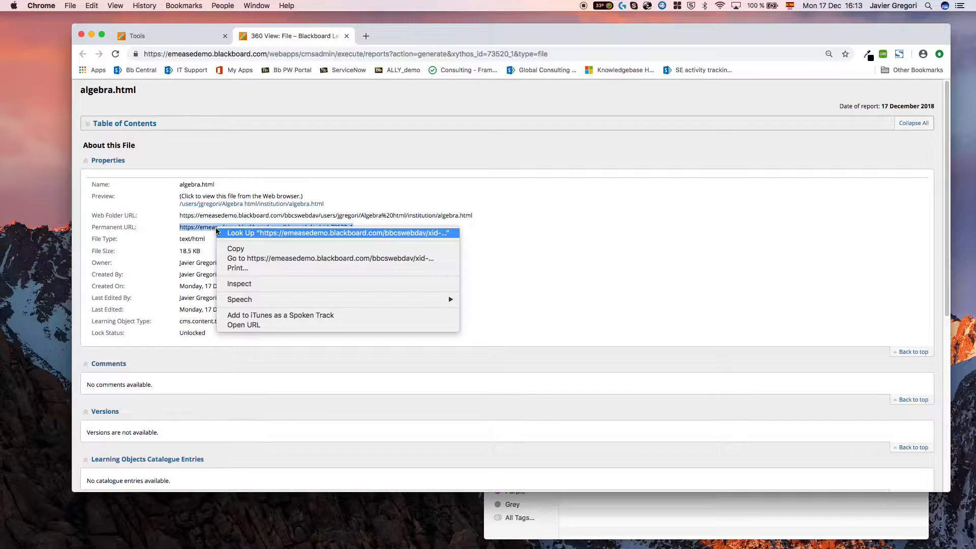
left_click(240, 250)
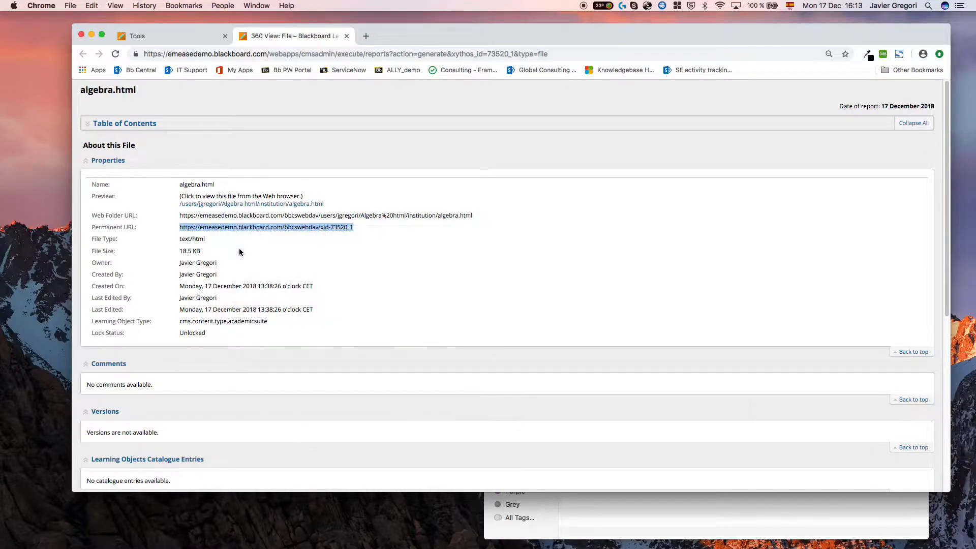
left_click(346, 37)
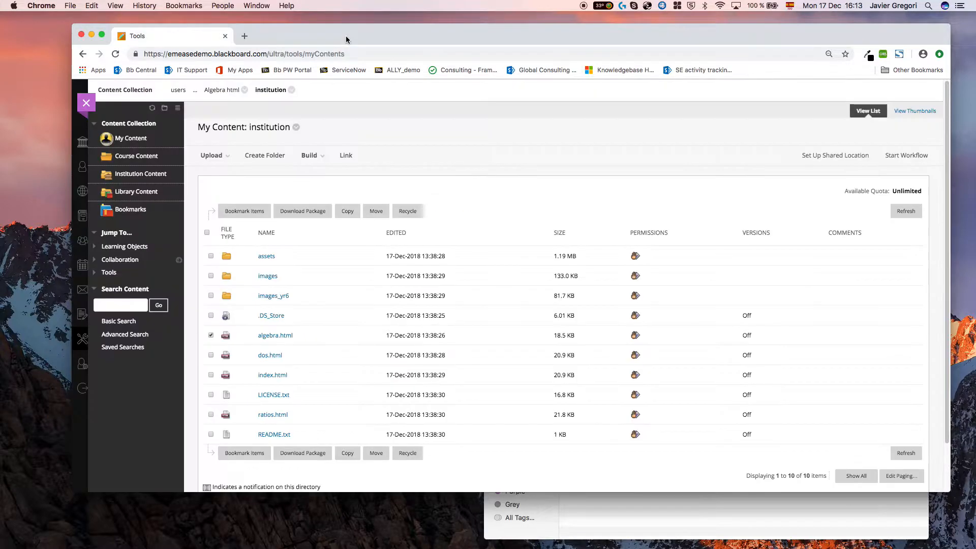
Leave the Content Collection and open the HTML5 content demo course
left_click(88, 103)
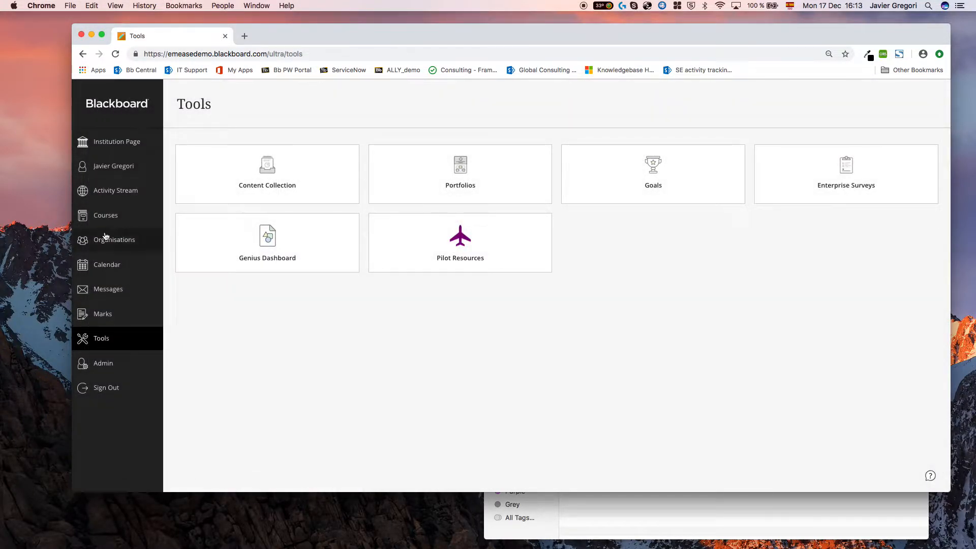
left_click(99, 214)
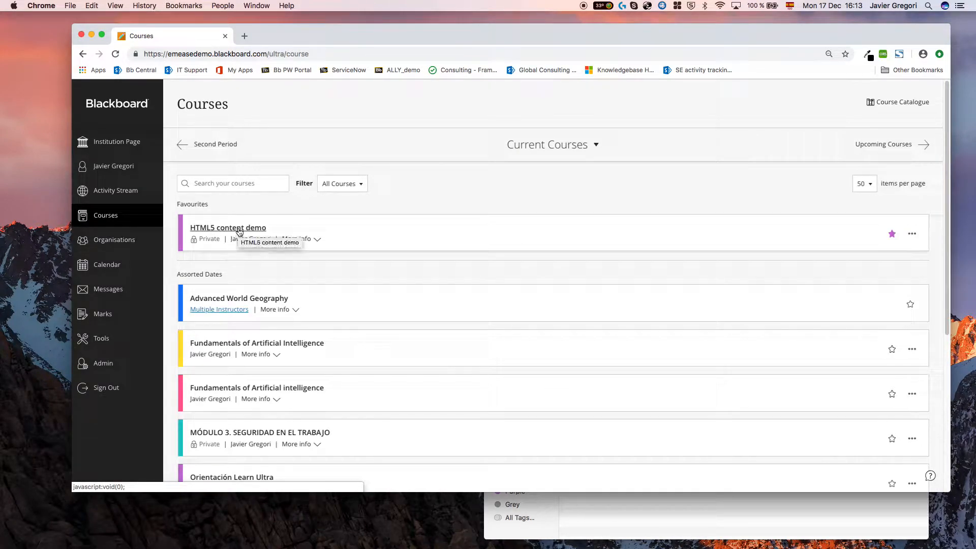
left_click(240, 229)
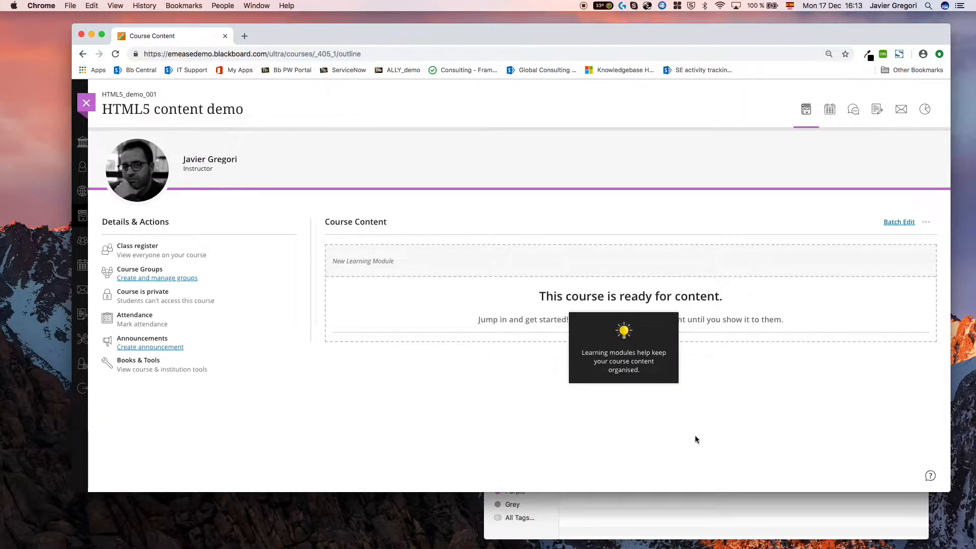
Create a link item in the course content and paste the copied permanent URL as its Link URL
left_click(630, 236)
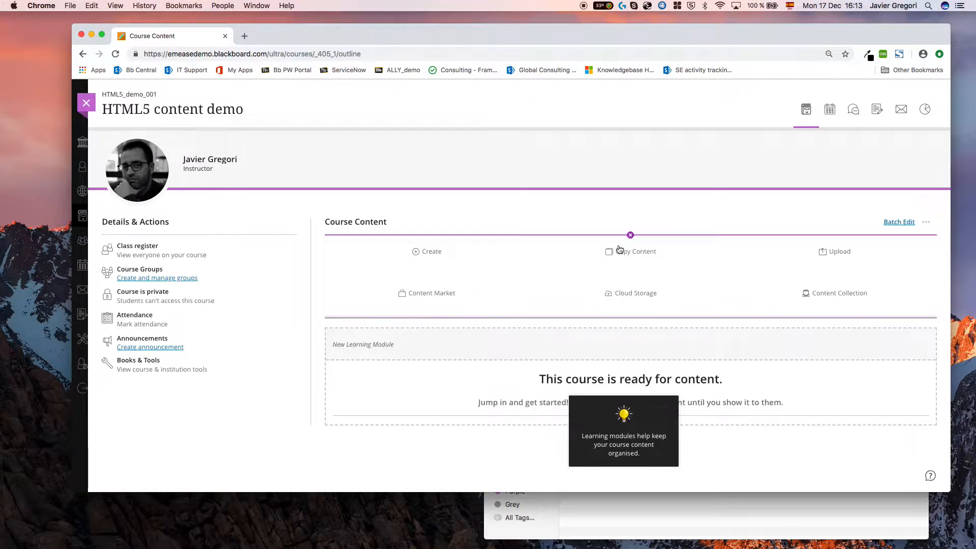
left_click(431, 252)
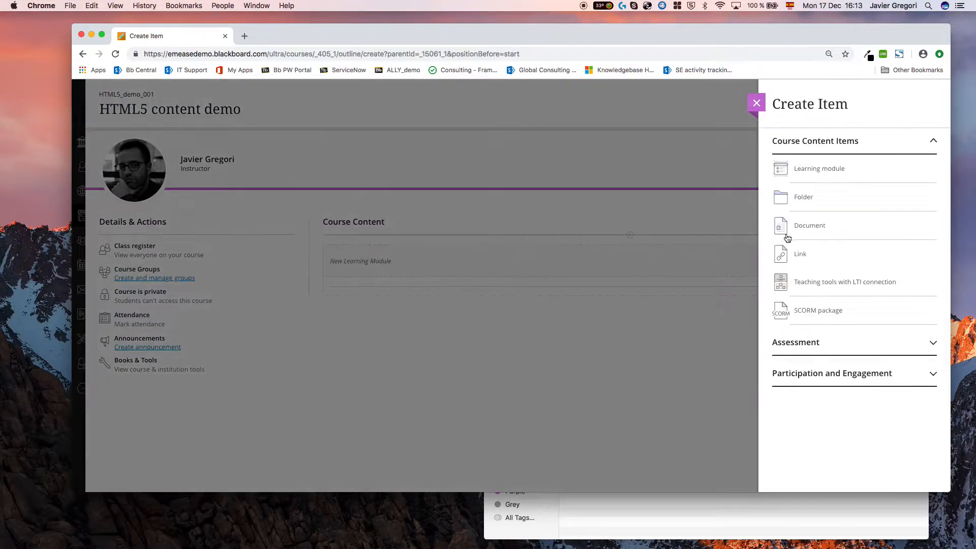
left_click(801, 253)
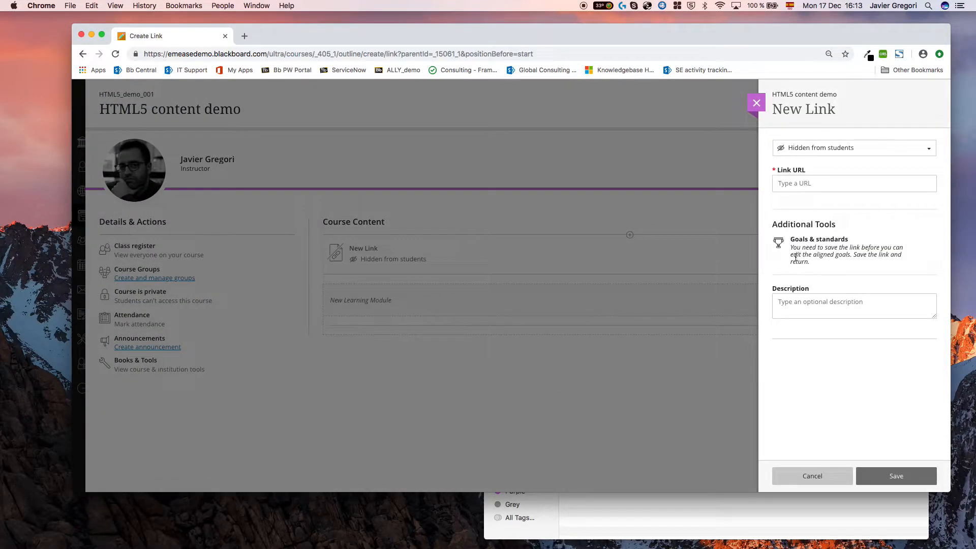
left_click(806, 183)
right_click(807, 184)
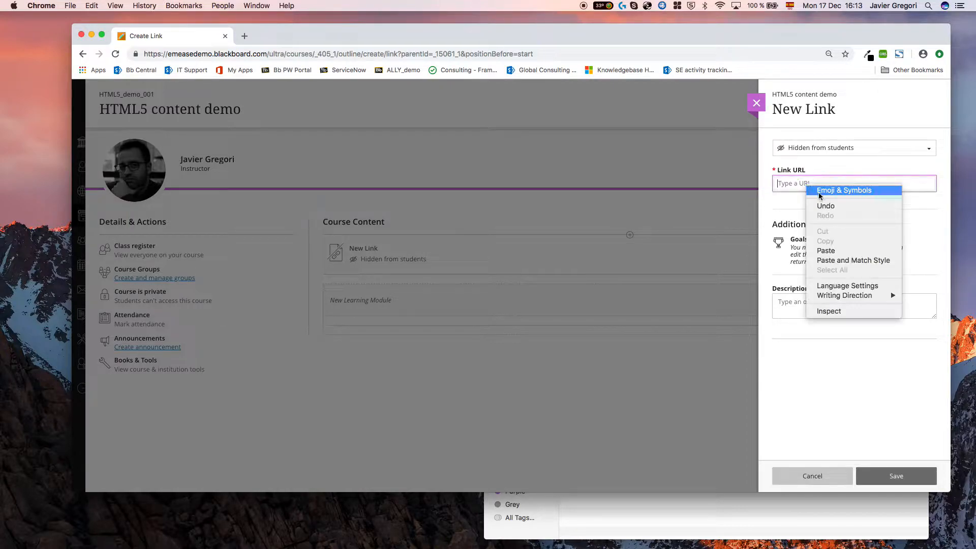
left_click(830, 253)
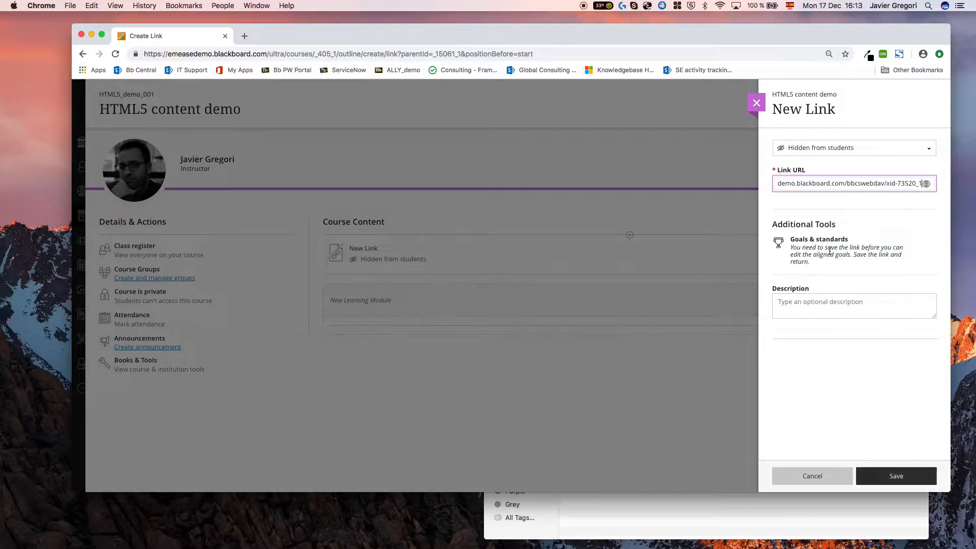
Give the new link the description "html5 demo", make it visible to students, and save it
left_click(818, 305)
type("html")
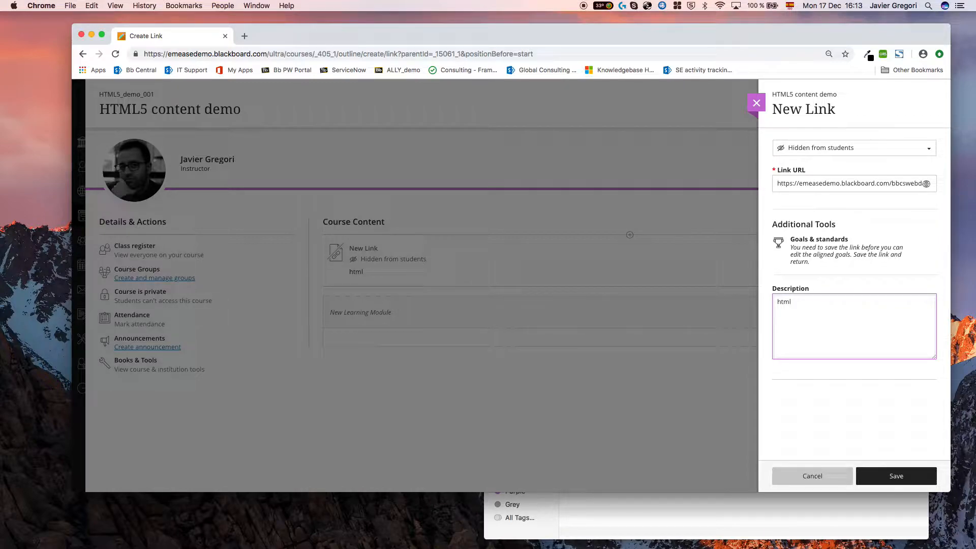
type("5 demo")
left_click(816, 150)
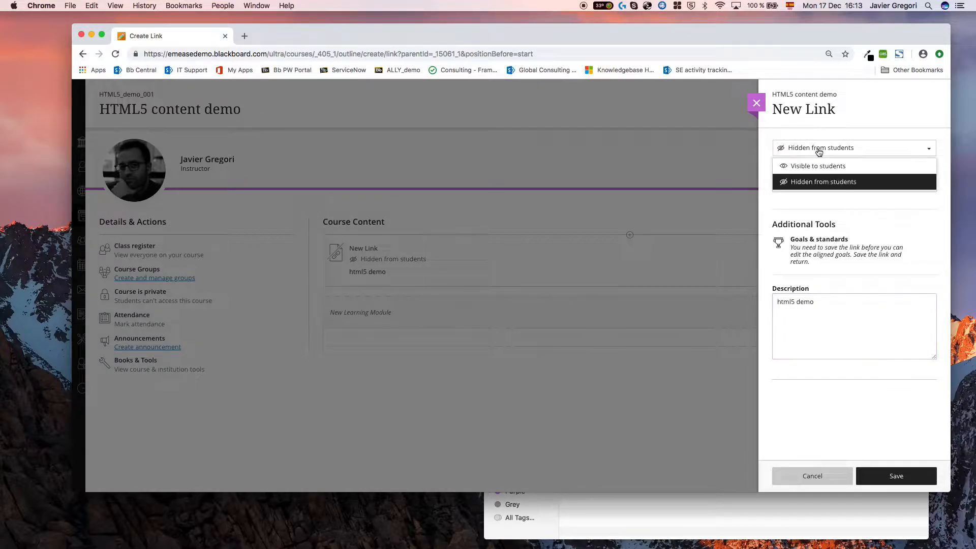
left_click(811, 167)
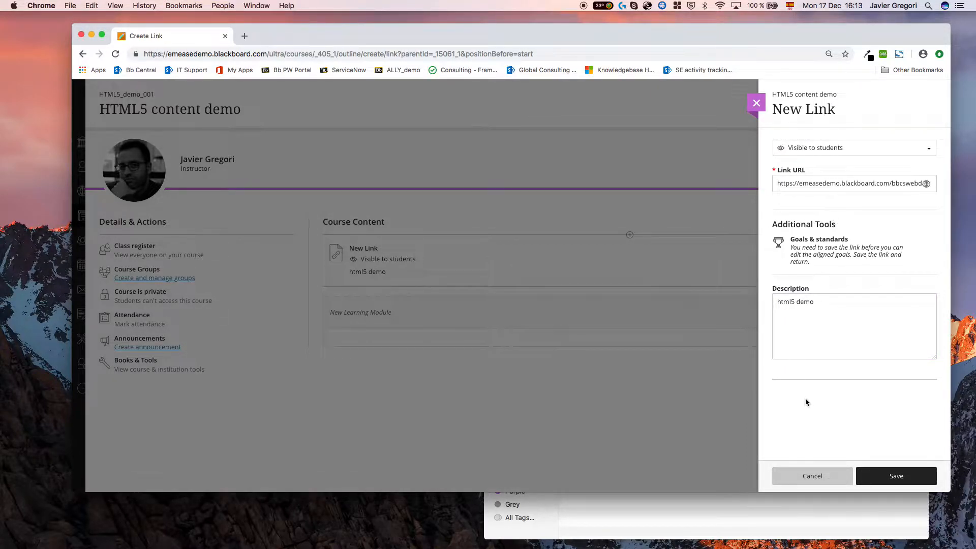
left_click(886, 475)
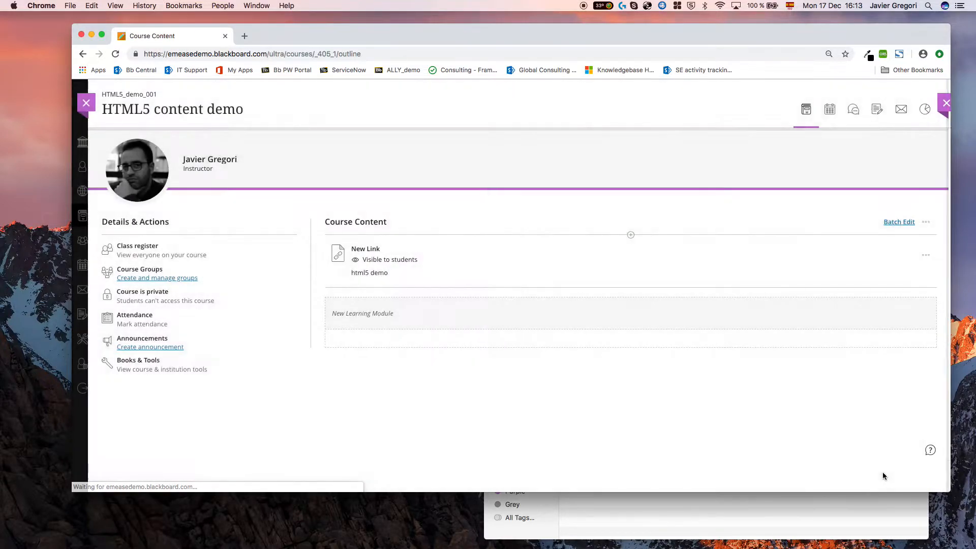
Open the New Link item, review the algebra page from start to end, and return to the course content
left_click(365, 251)
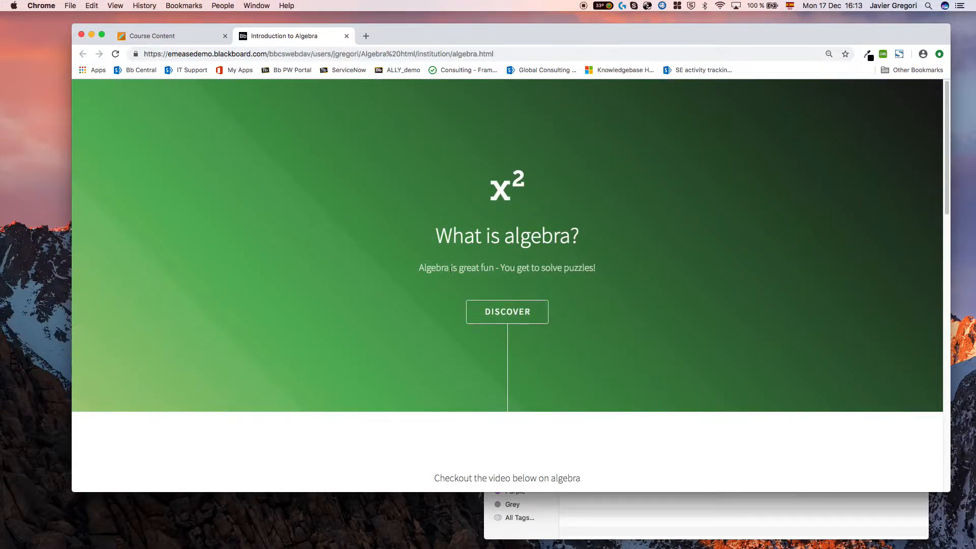
scroll(451, 273, "down", 9)
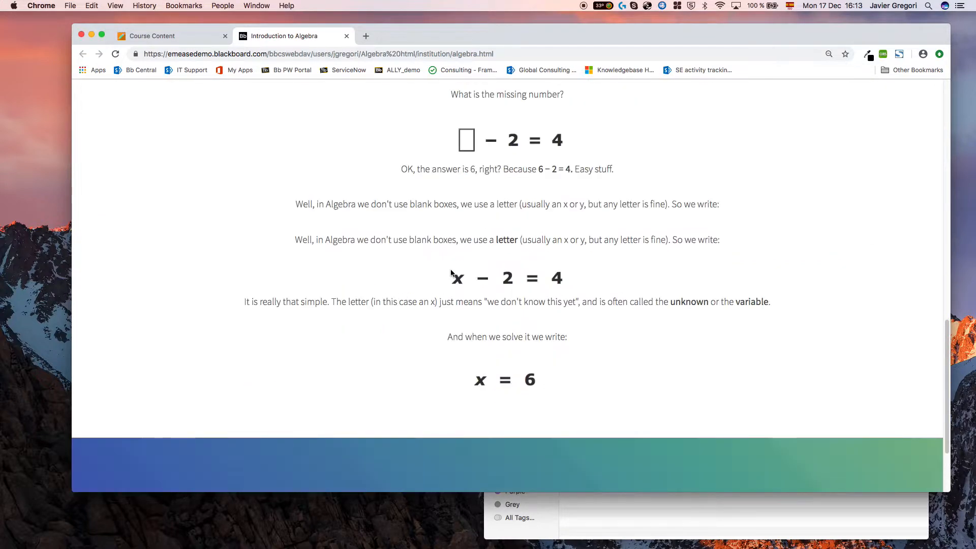
scroll(451, 273, "up", 15)
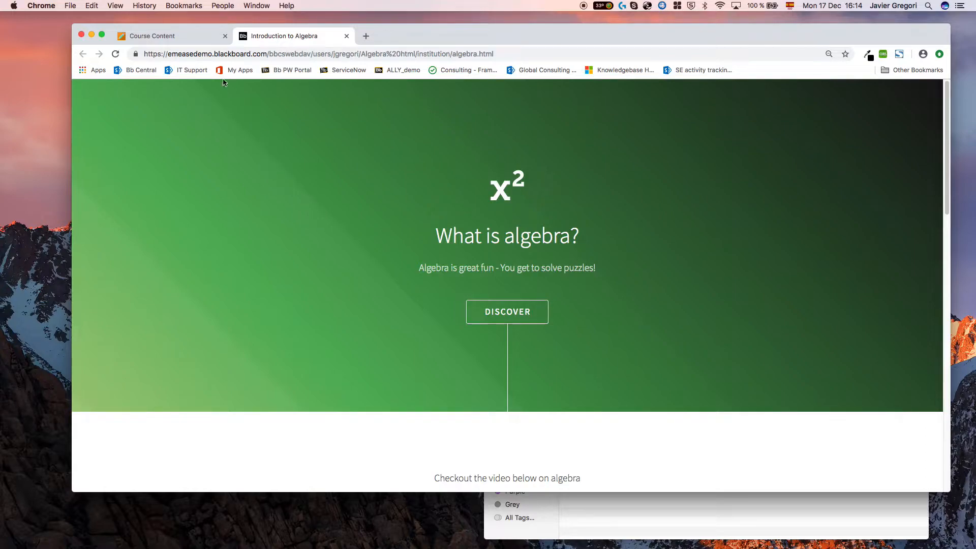
left_click(172, 38)
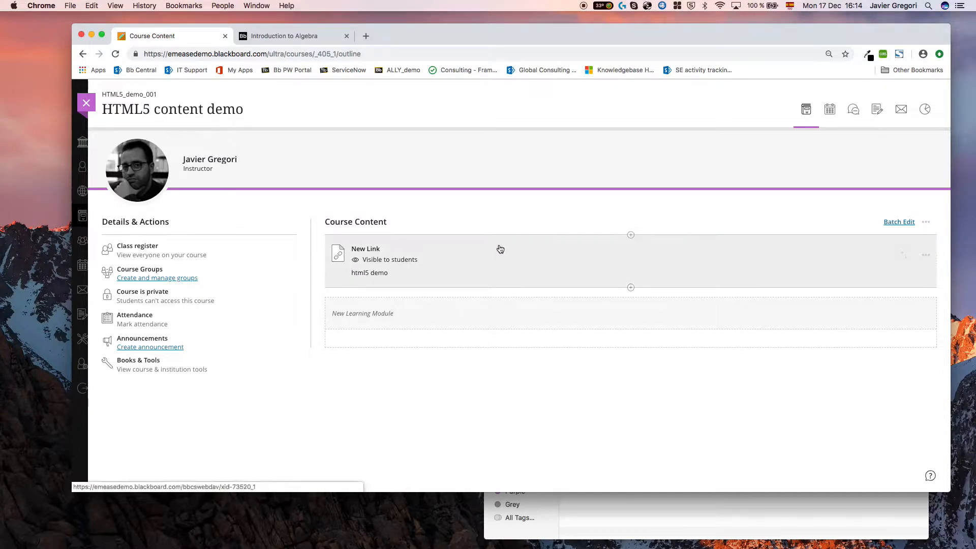
Leave the course, view the registered LTI Tool Providers in the administrator tools, and close the Administrator Panel
left_click(90, 106)
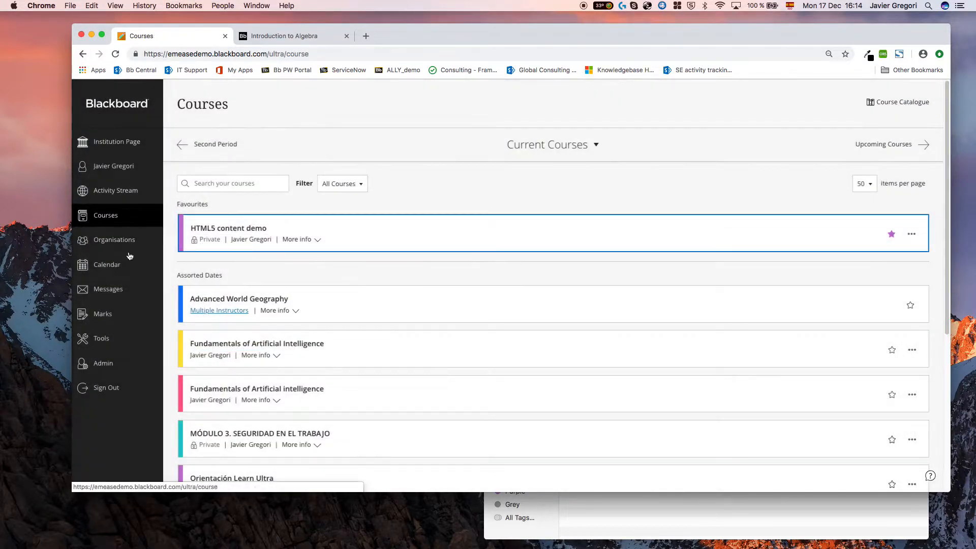
left_click(105, 364)
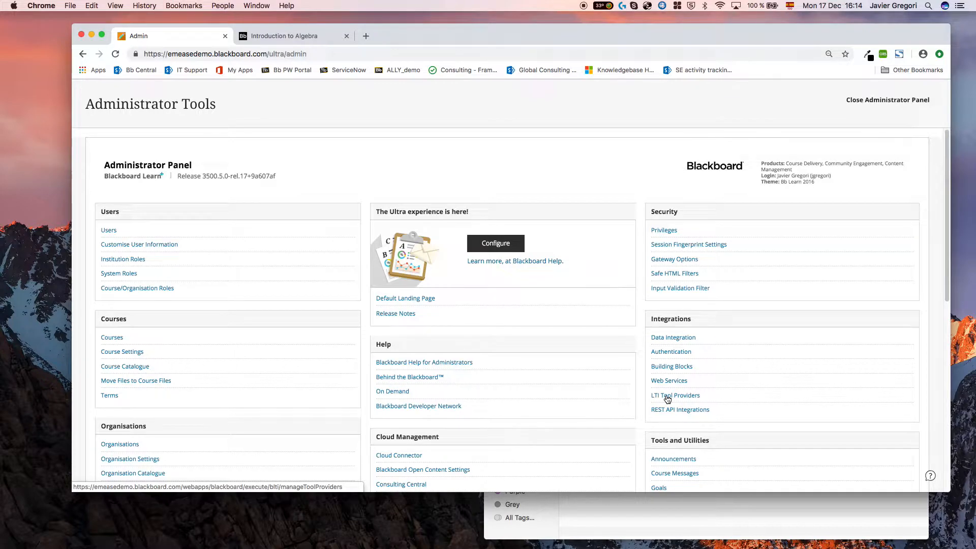
left_click(668, 399)
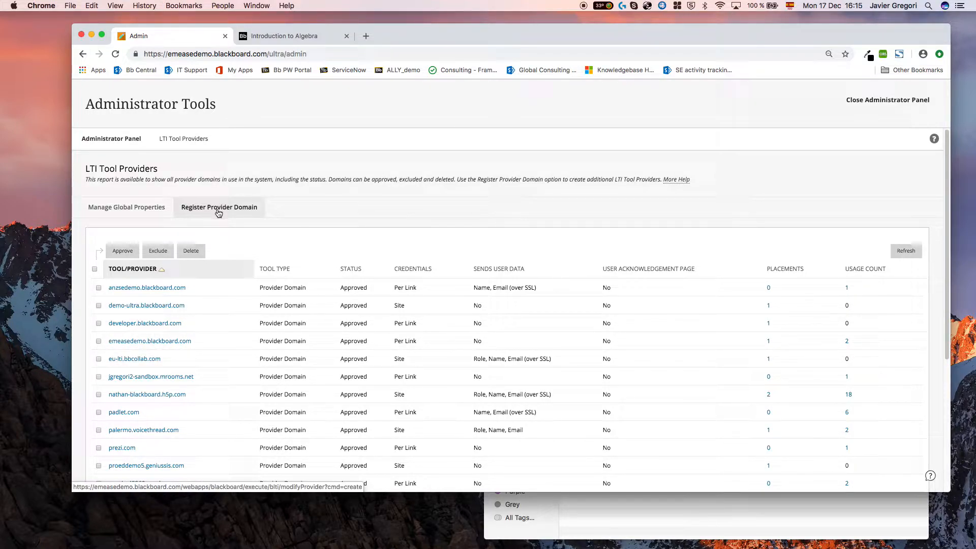
left_click(863, 102)
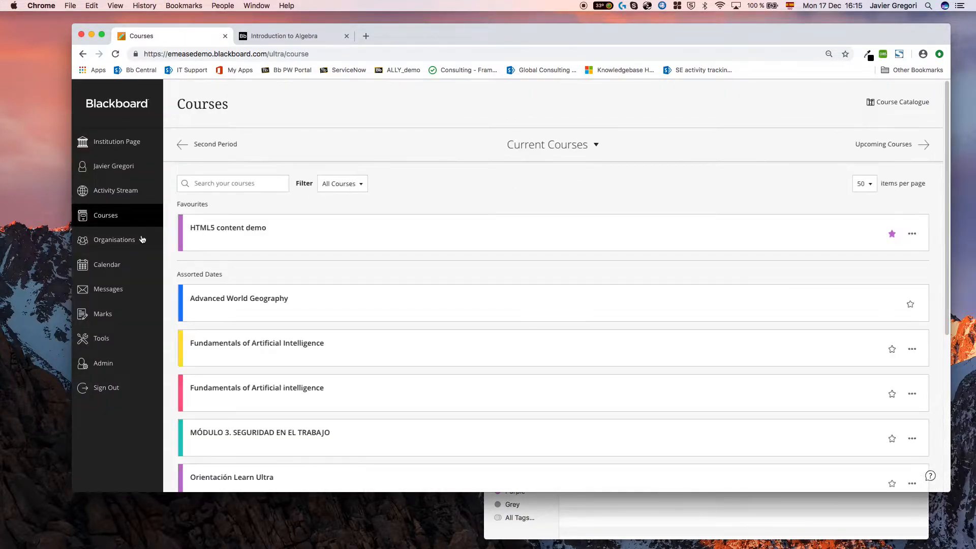
Reopen the HTML5 content demo course and add a Teaching tools with LTI connection item above the existing link
left_click(217, 228)
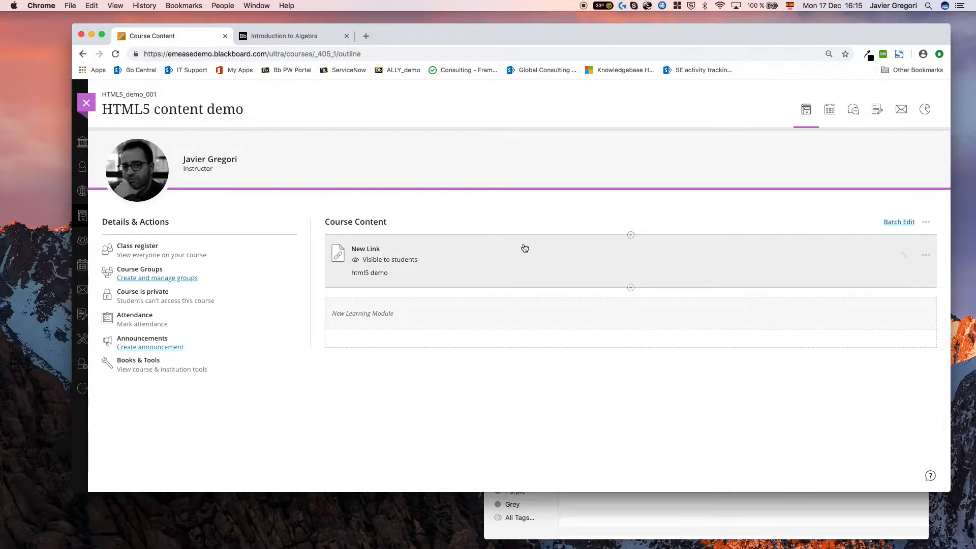
left_click(631, 236)
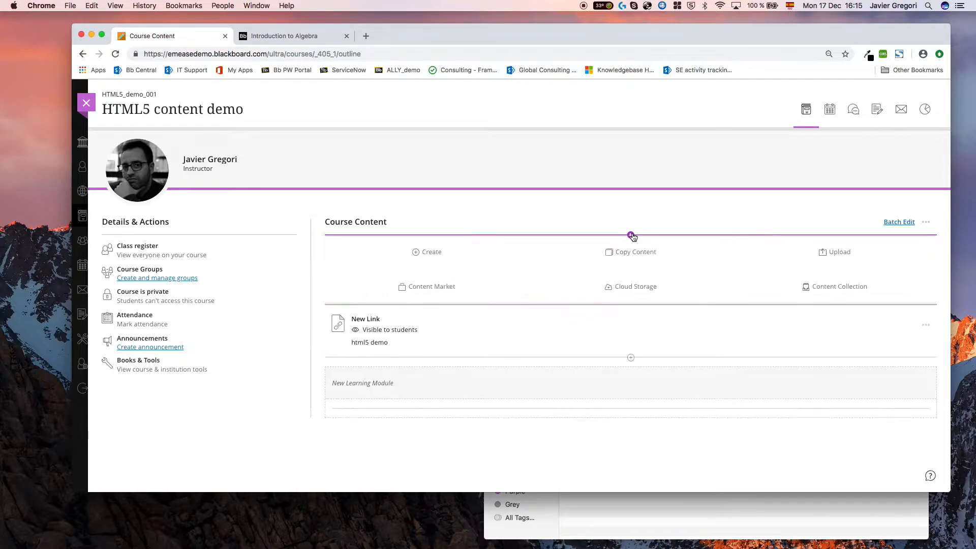
left_click(434, 254)
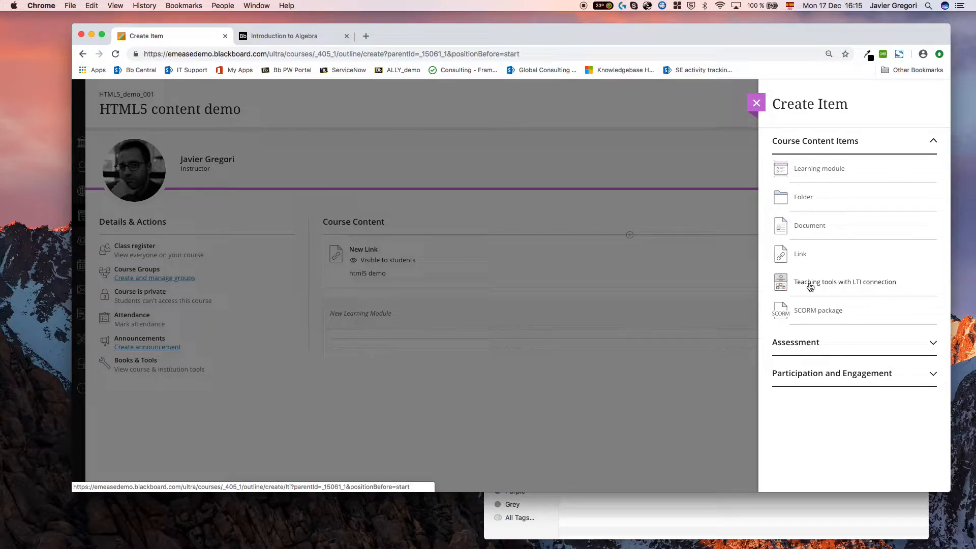
left_click(810, 284)
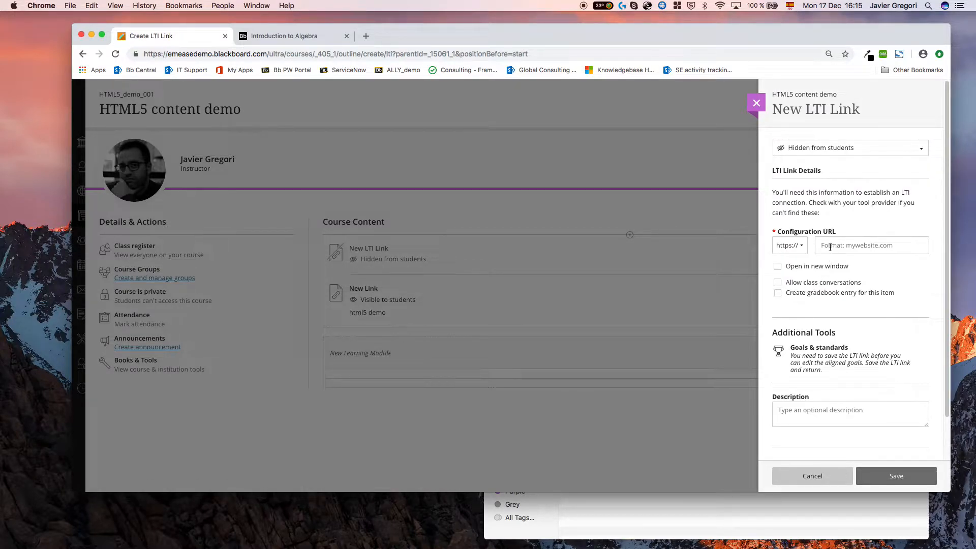
Paste the copied permanent URL as the LTI link's Configuration URL and make the item visible to students
left_click(827, 246)
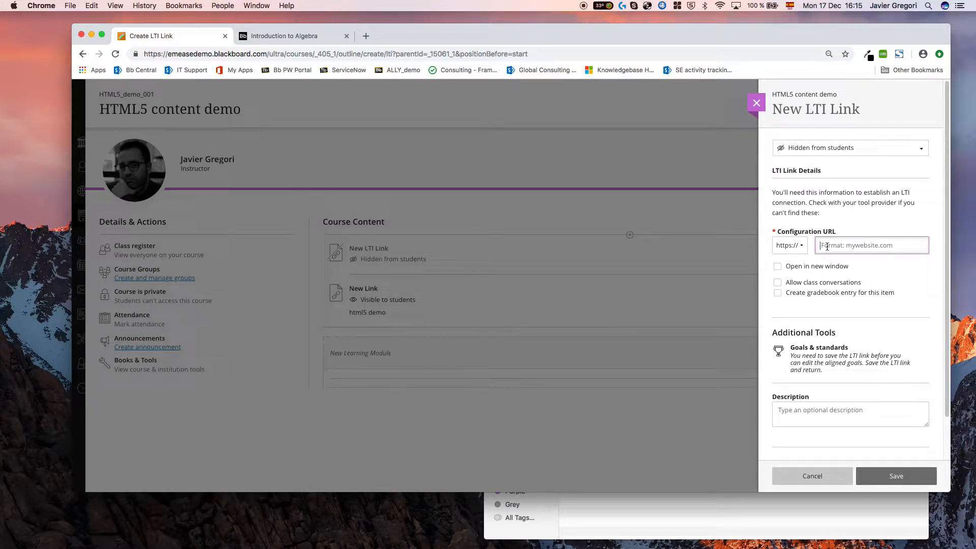
right_click(828, 247)
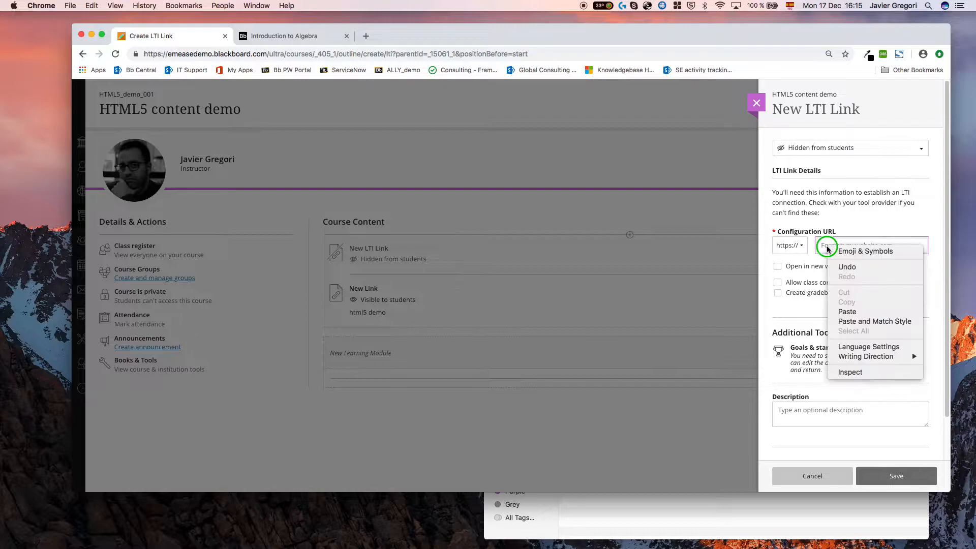
left_click(857, 312)
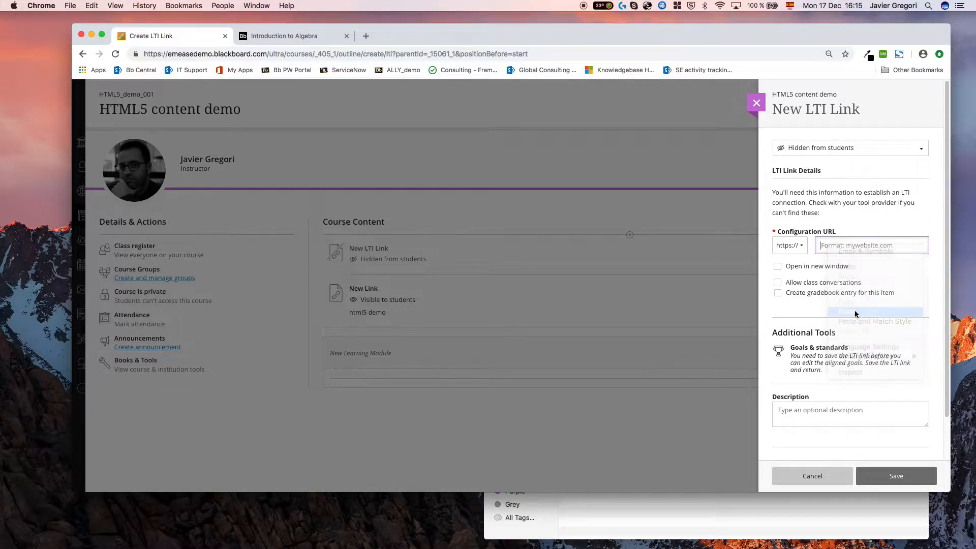
left_click_drag(864, 249, 811, 246)
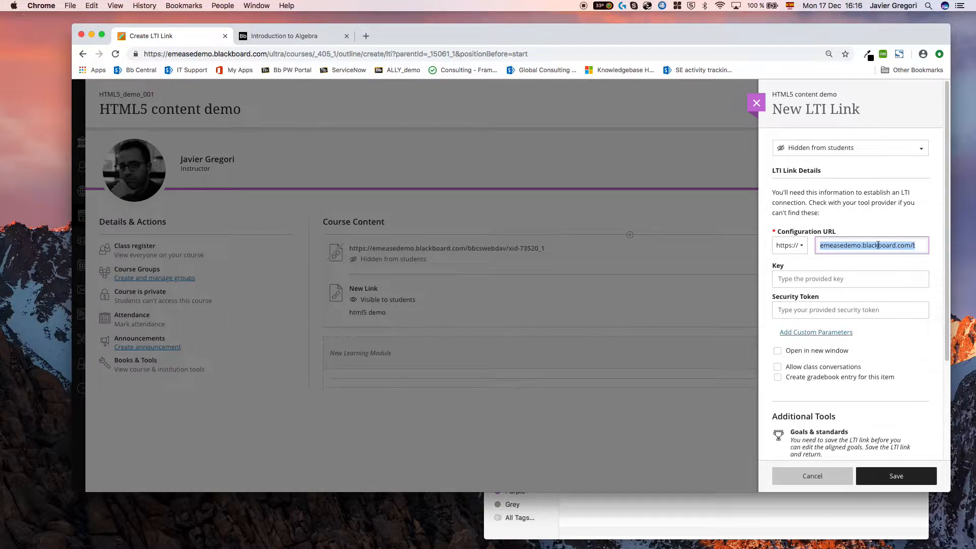
left_click(849, 148)
left_click(829, 165)
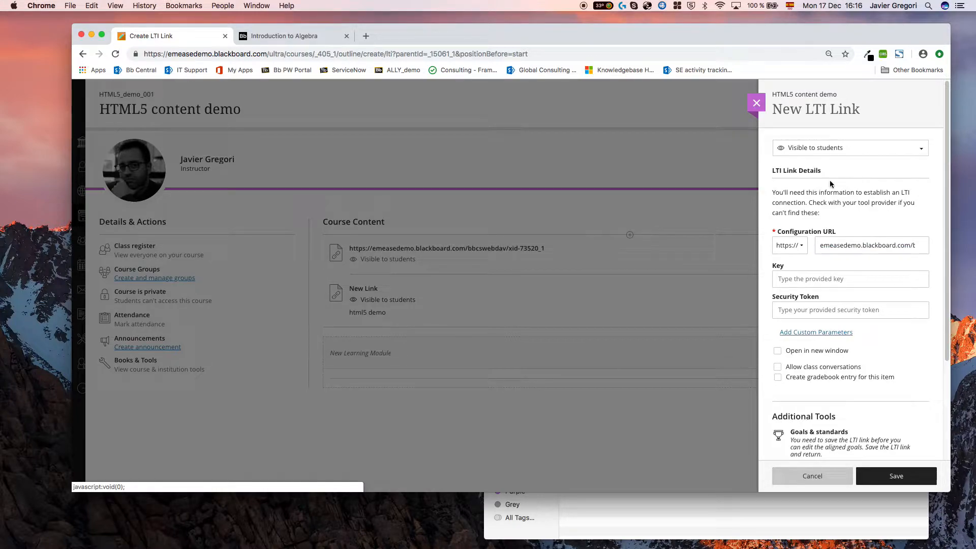
Enter the placeholder key and security token for the new LTI link
left_click(818, 280)
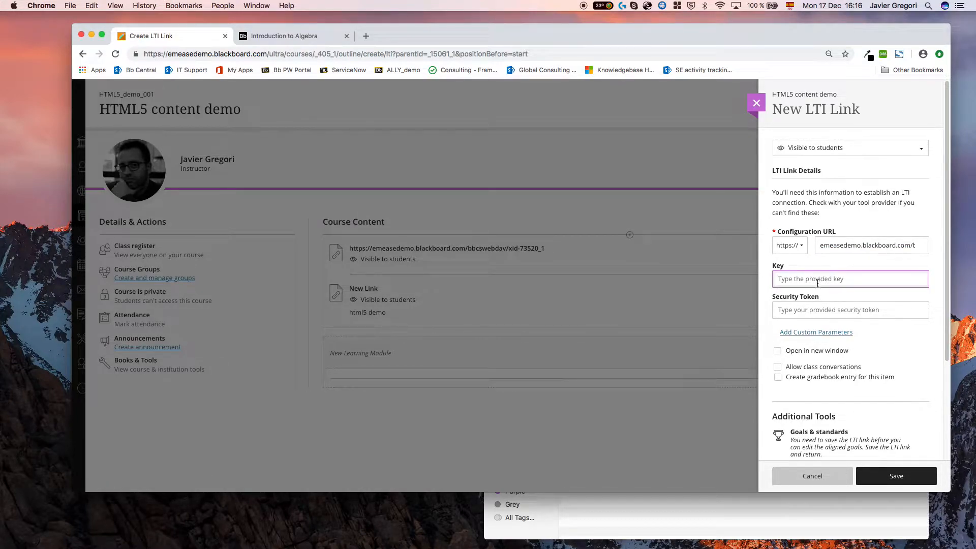
type("0")
left_click(809, 309)
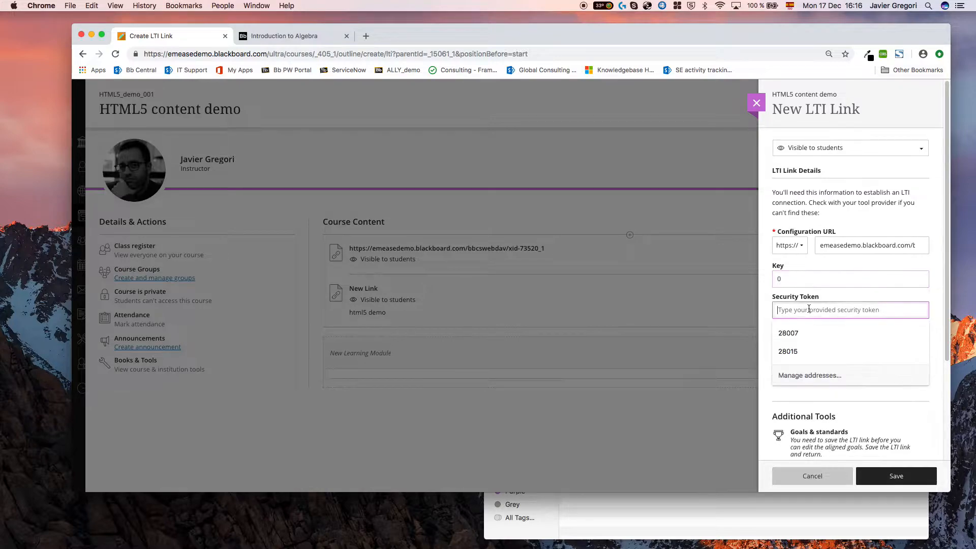
type("0")
left_click(830, 298)
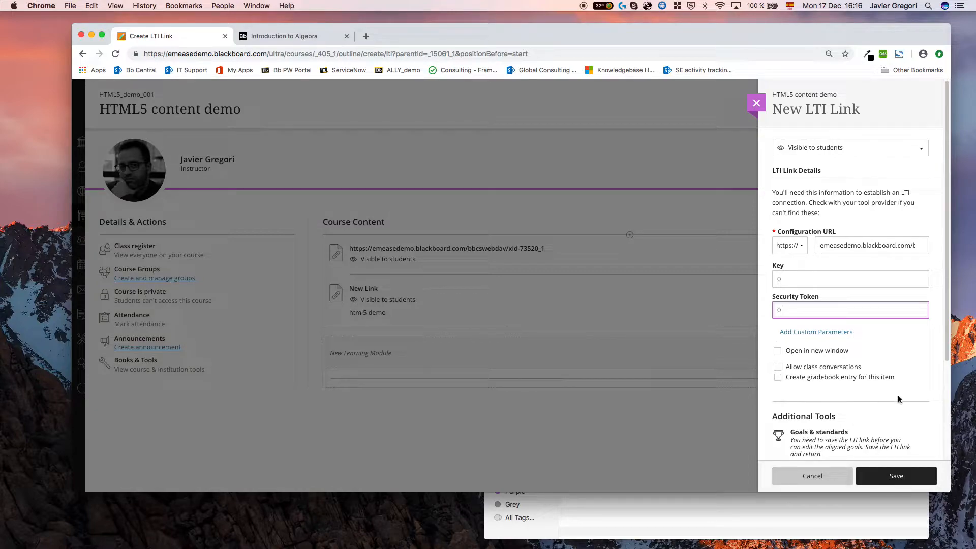
Give the LTI link the description "HTML 5 second option" and save it
scroll(897, 397, "down", 3)
left_click(867, 422)
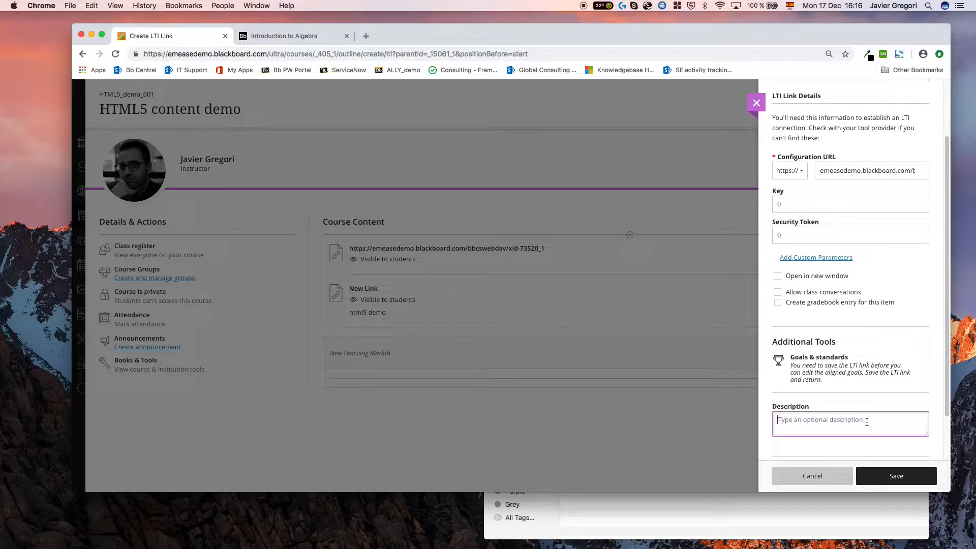
type("HTML 5 second option")
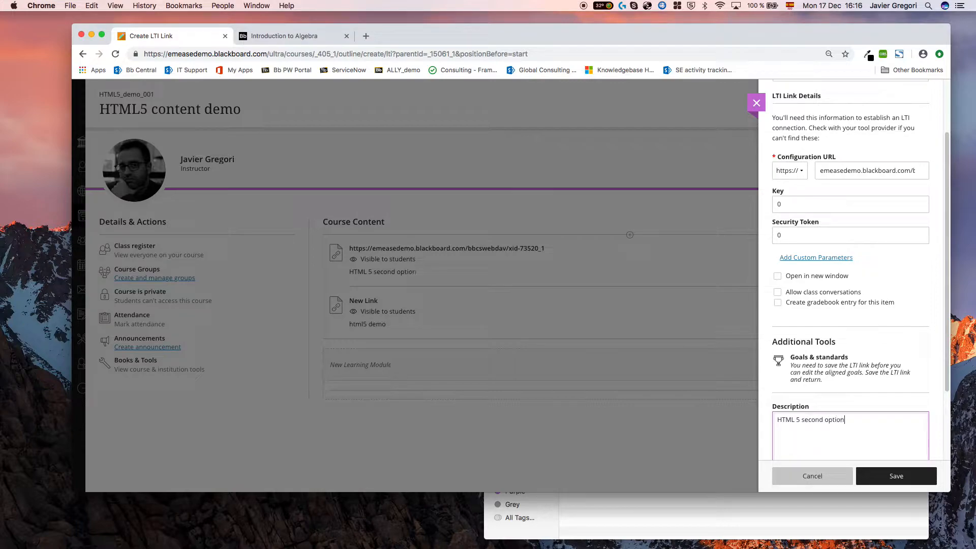
left_click(890, 478)
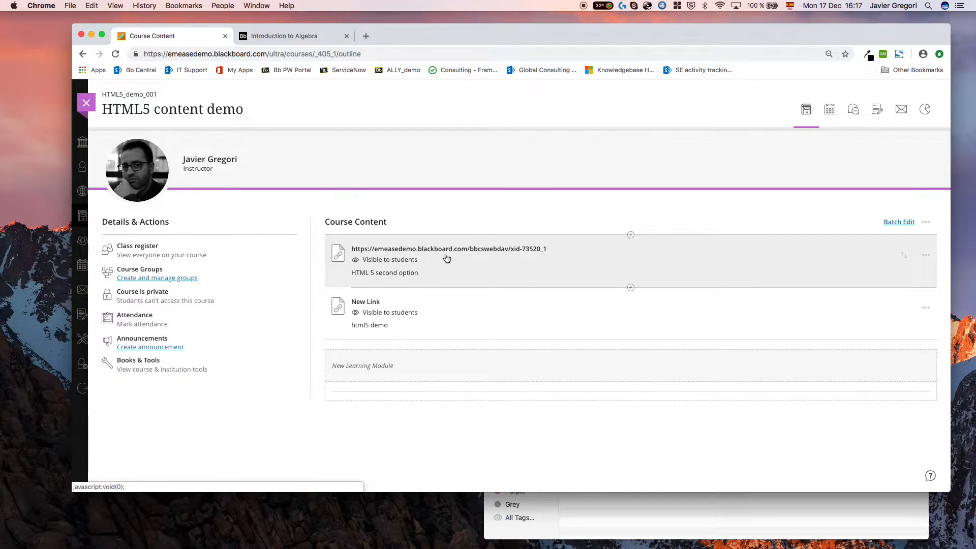
Launch the new LTI link from the course content and review the embedded algebra page
left_click(461, 249)
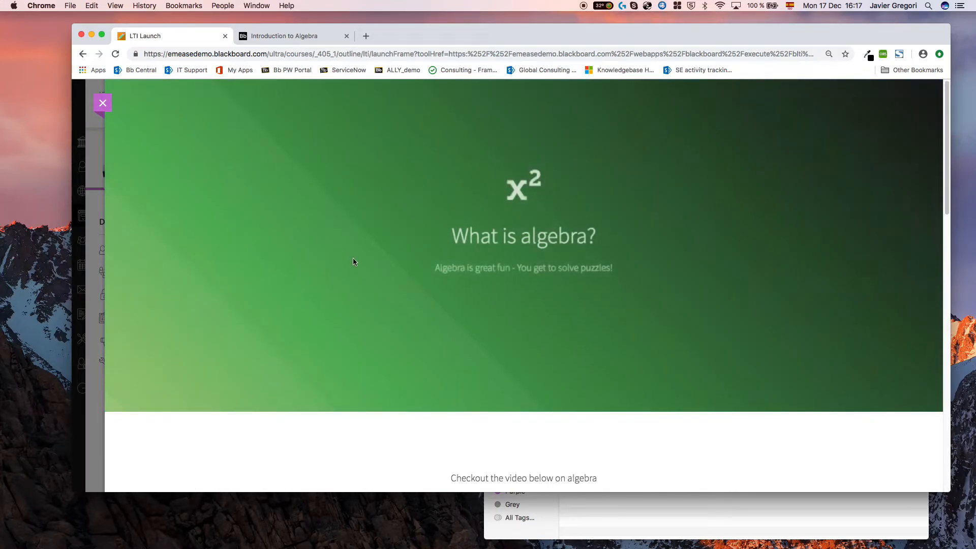
scroll(355, 262, "down", 3)
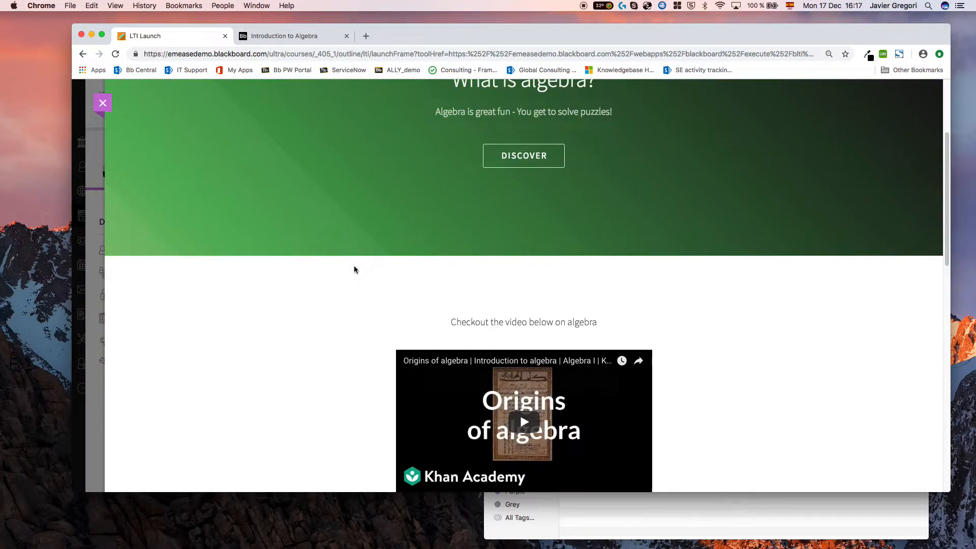
scroll(354, 269, "up", 2)
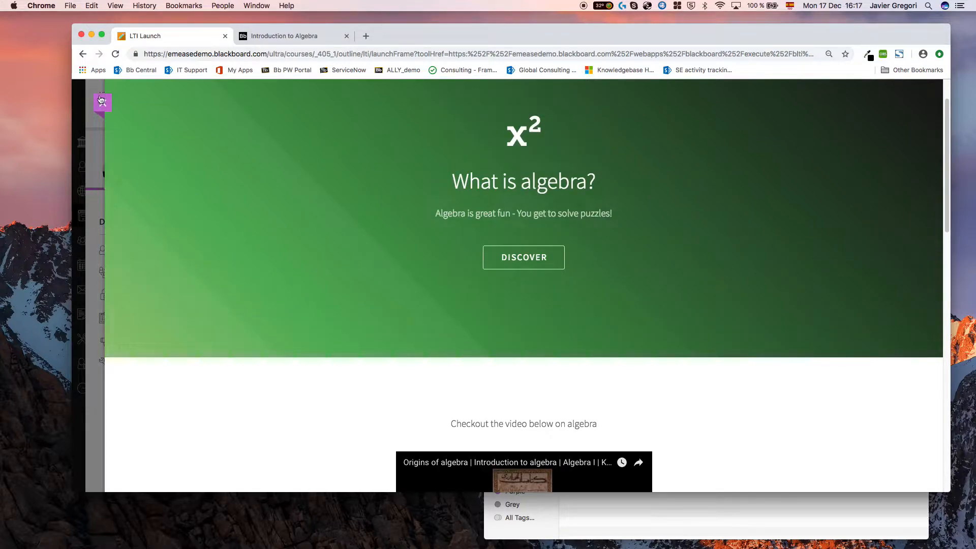
scroll(344, 408, "down", 15)
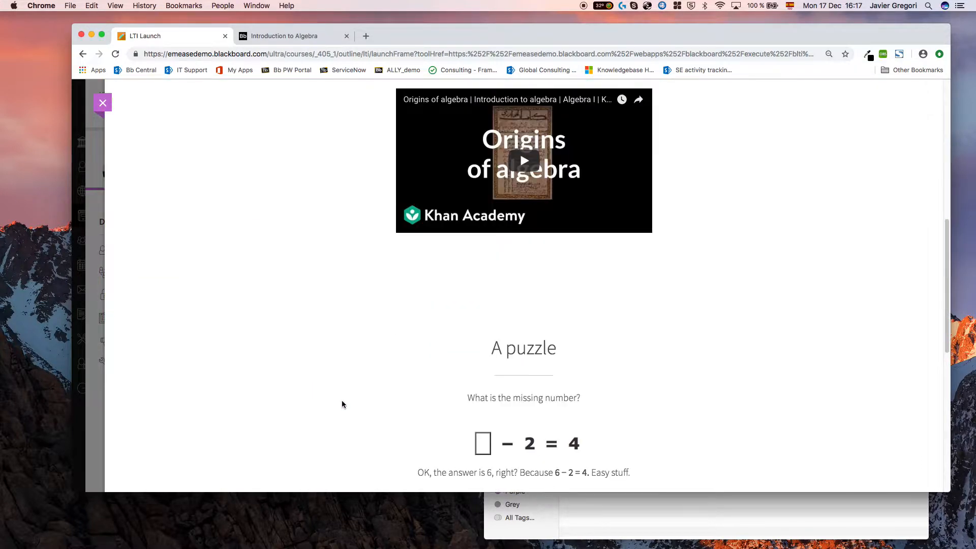
scroll(342, 404, "up", 10)
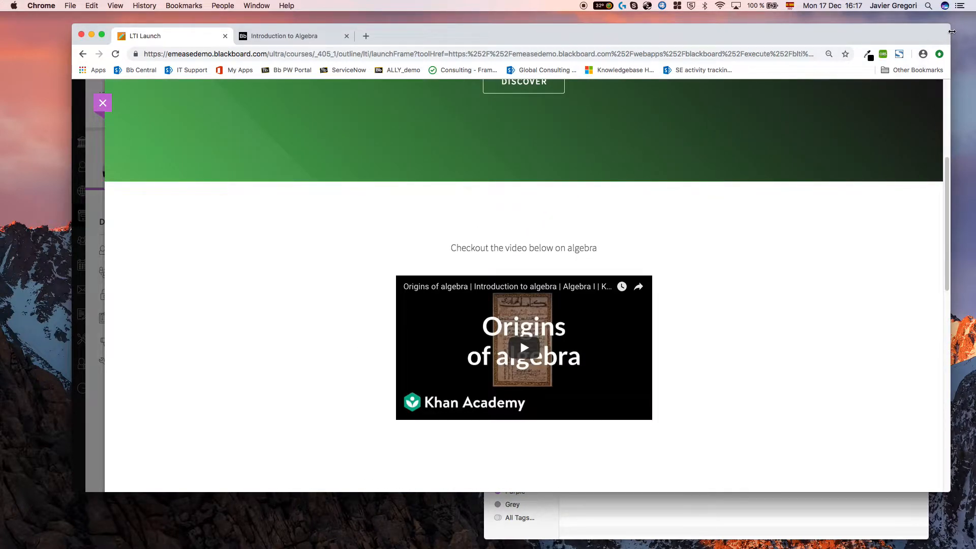
Narrow the browser window to phone width to check the algebra page's responsive layout, and widen it again
left_click_drag(952, 31, 335, 51)
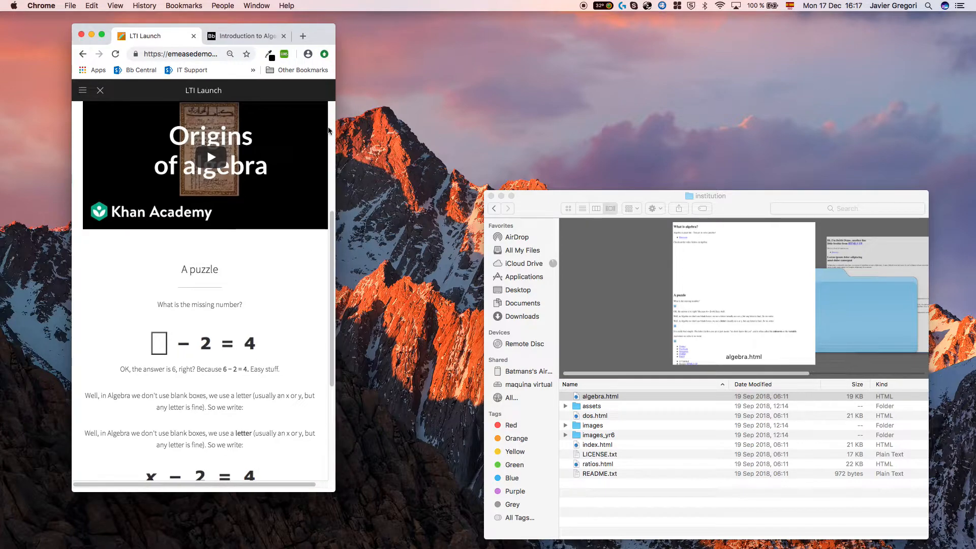
scroll(305, 208, "up", 5)
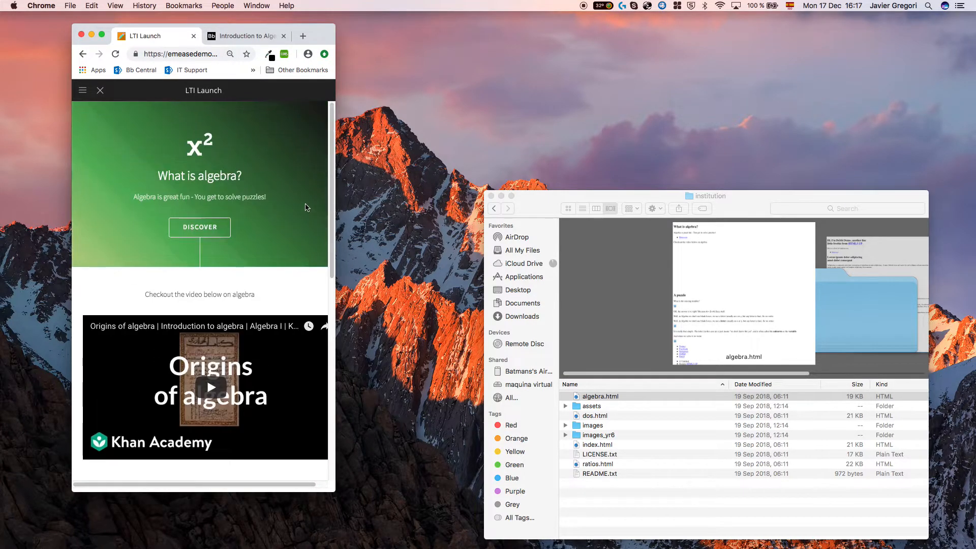
scroll(305, 206, "down", 1)
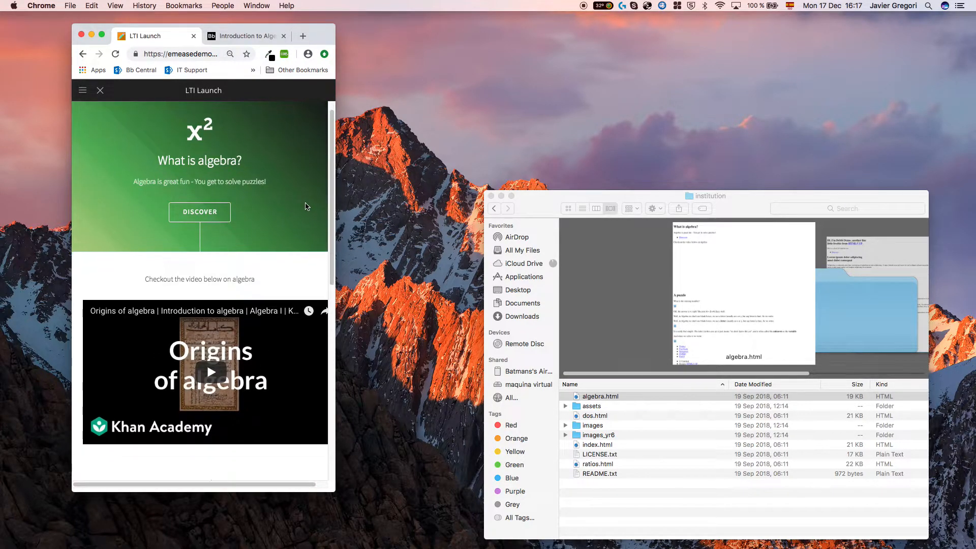
left_click_drag(336, 29, 909, 68)
left_click_drag(71, 74, 24, 74)
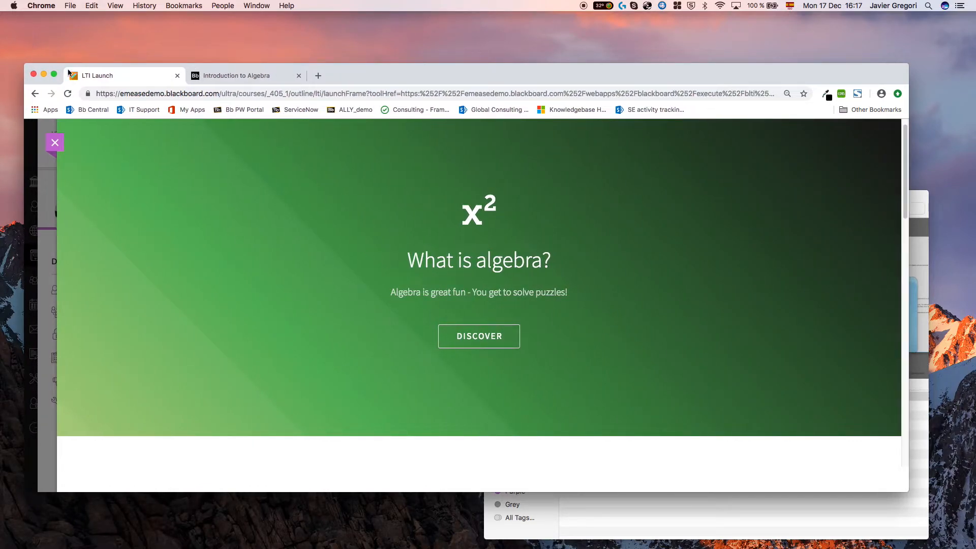
left_click_drag(910, 76, 928, 77)
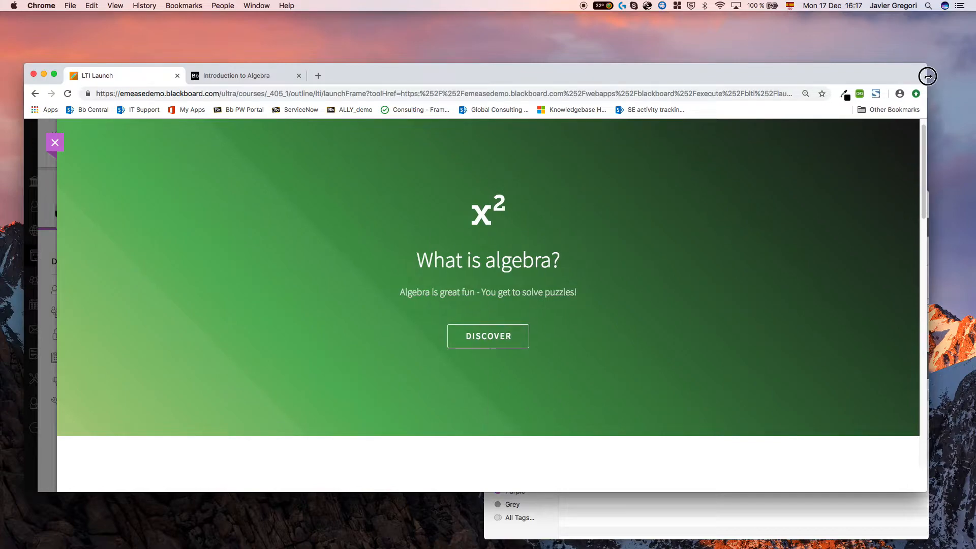
Close the launched LTI page and leave the HTML5 content demo course for the course list
left_click(56, 144)
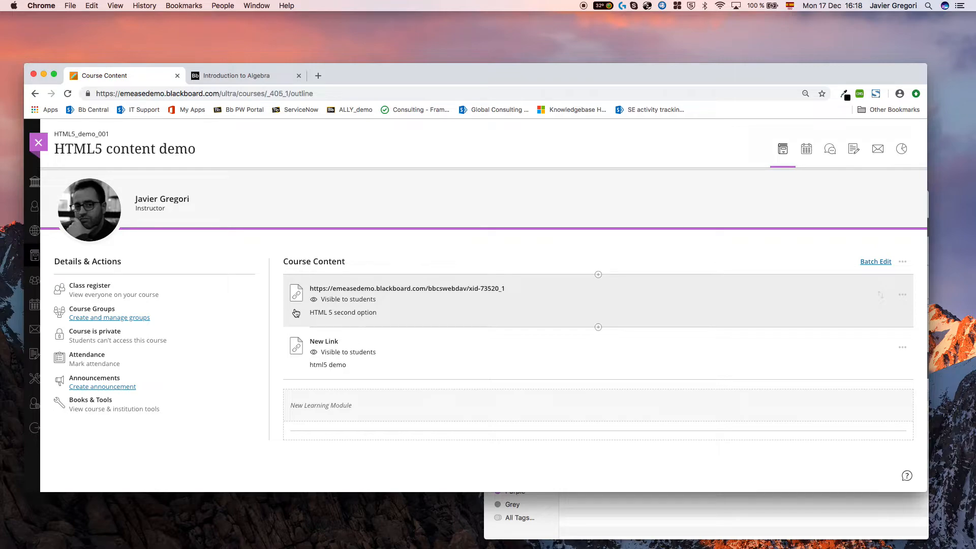
left_click(37, 143)
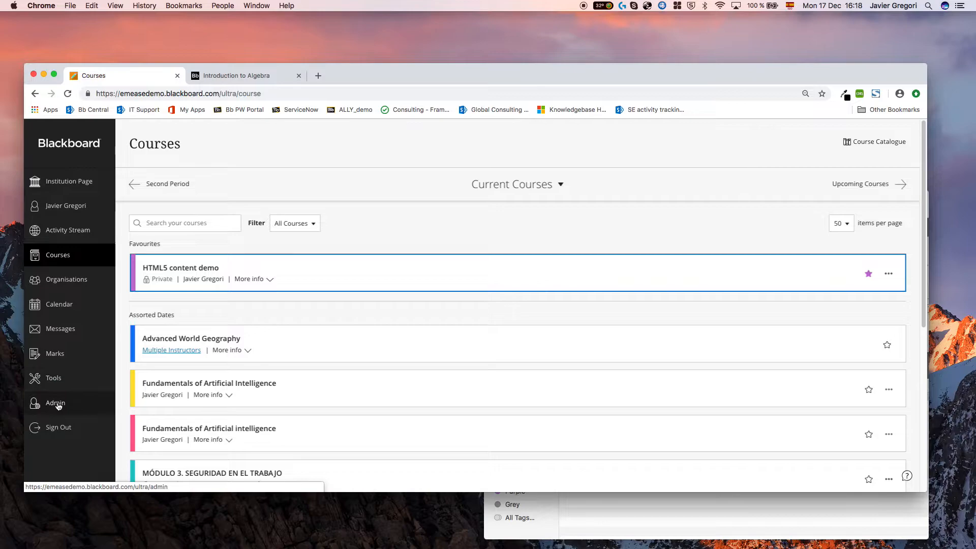
Open the placements of the LTI tool provider emeasedemo.blackboard.com in the administrator tools
left_click(56, 403)
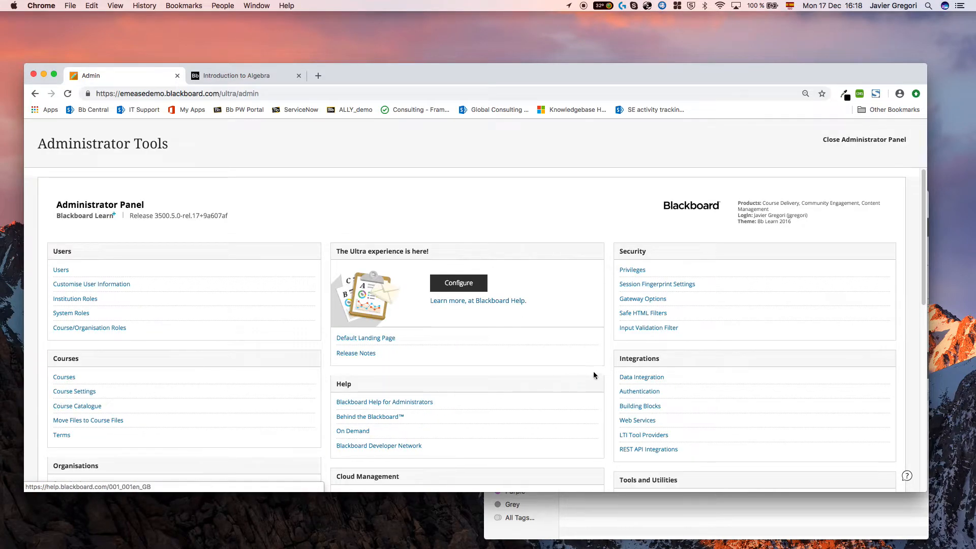
left_click(658, 436)
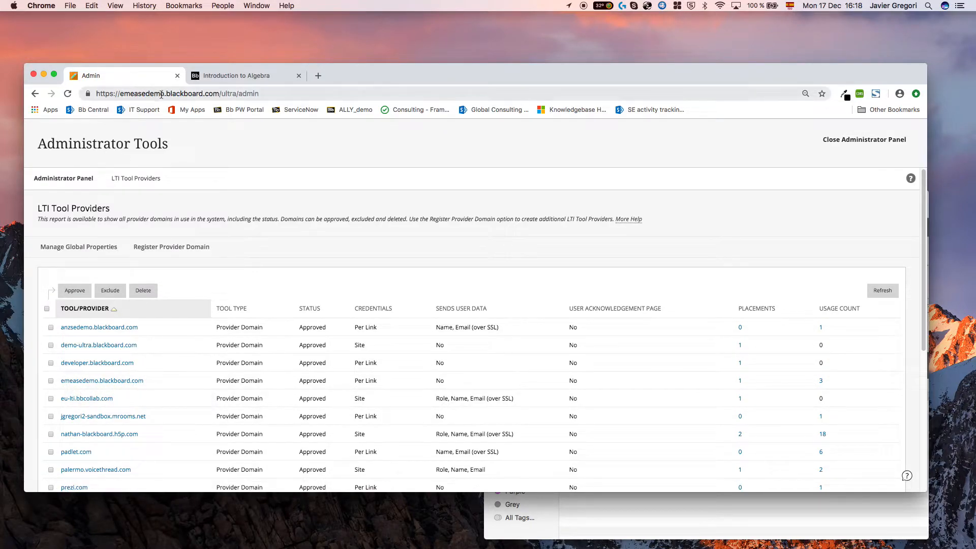
mouse_move(150, 383)
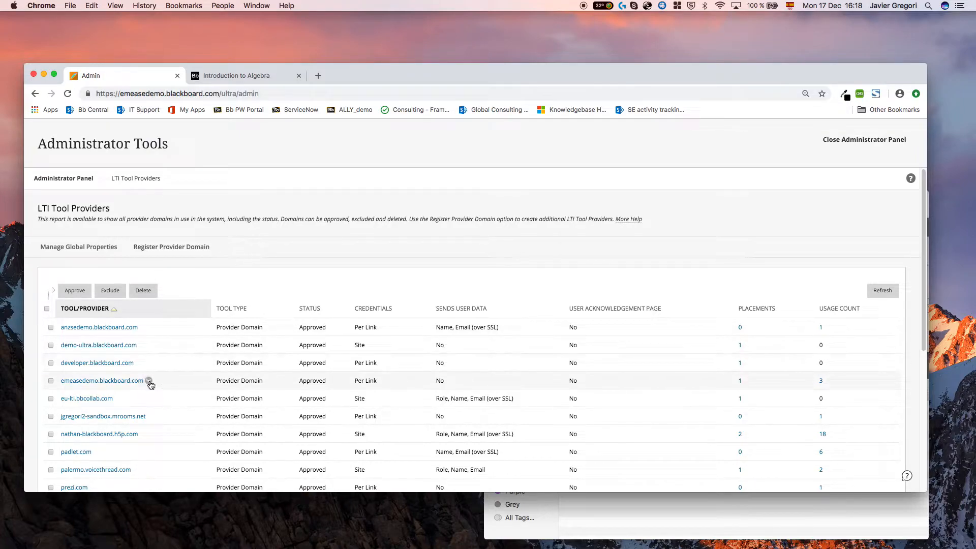
left_click(148, 384)
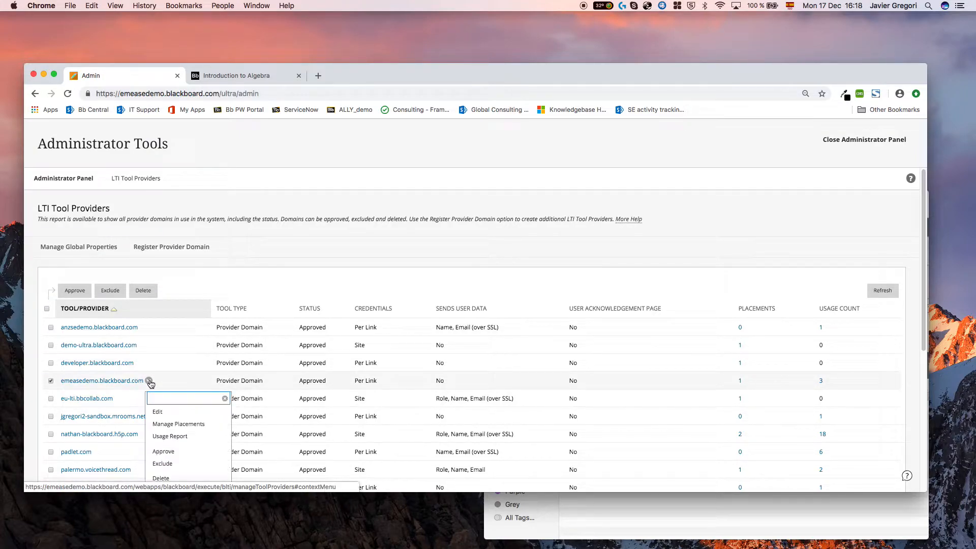
scroll(172, 432, "down", 1)
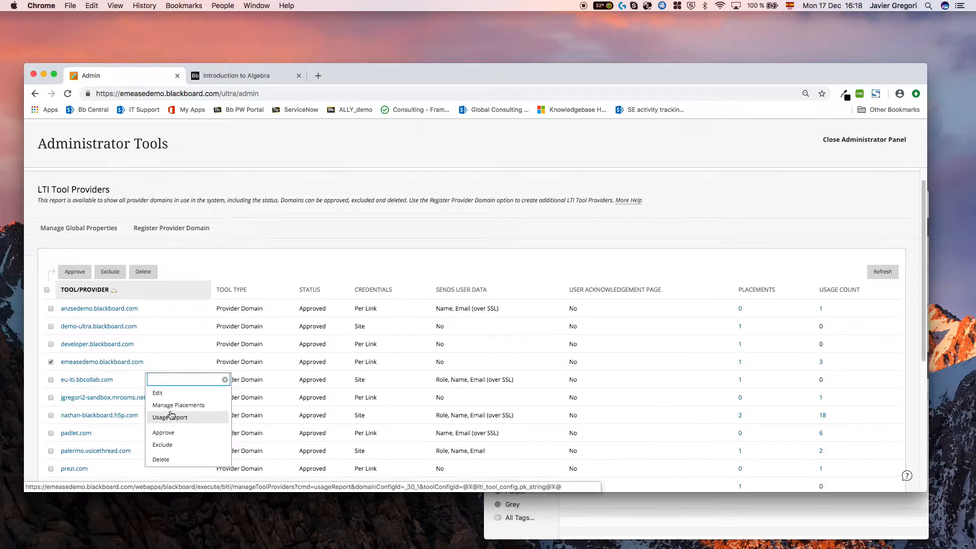
left_click(173, 406)
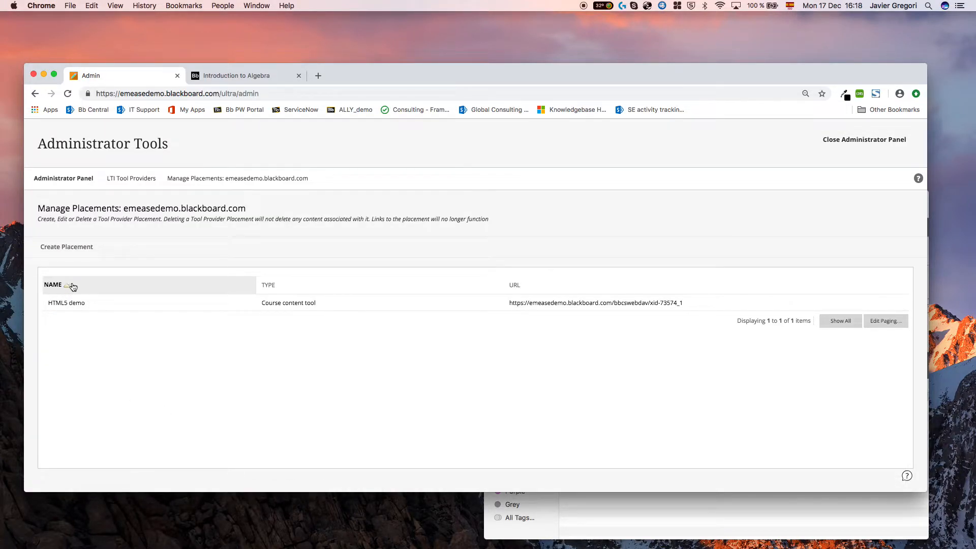
Start a new placement labelled "Html demo 2- Algebra" with the description "Html5 demo of some algebra content"
left_click(74, 249)
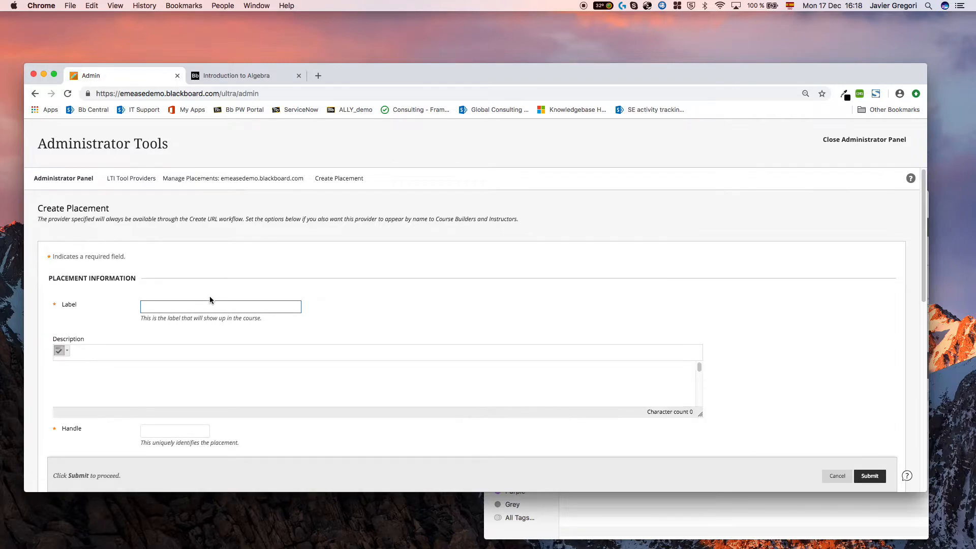
type("Html demo 2- Algebra")
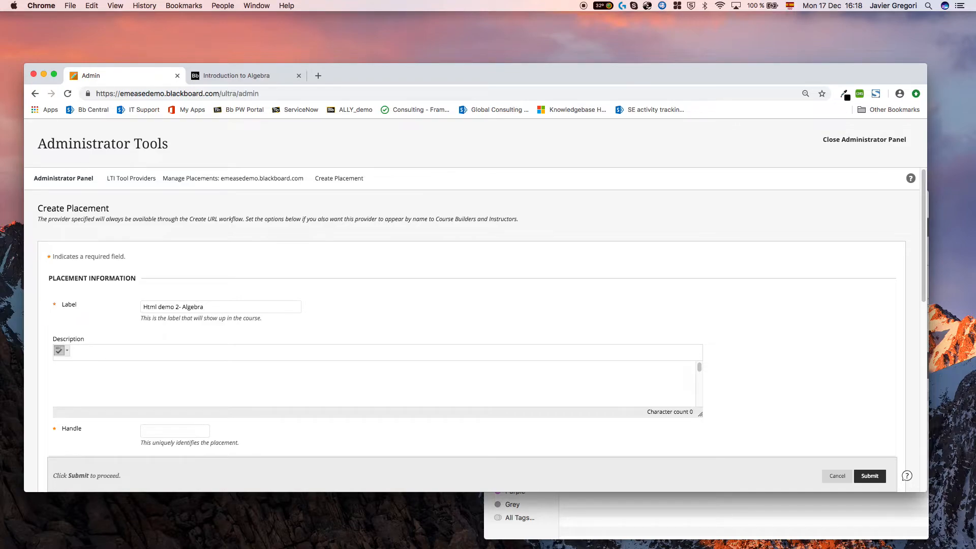
left_click(123, 406)
left_click(113, 382)
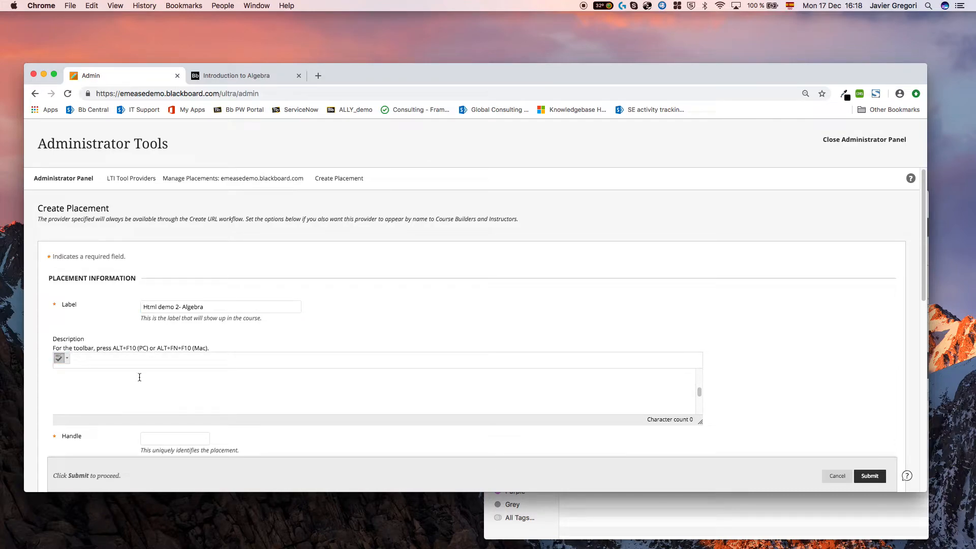
type("r")
type("tml demo ")
type("5")
type("of some alg")
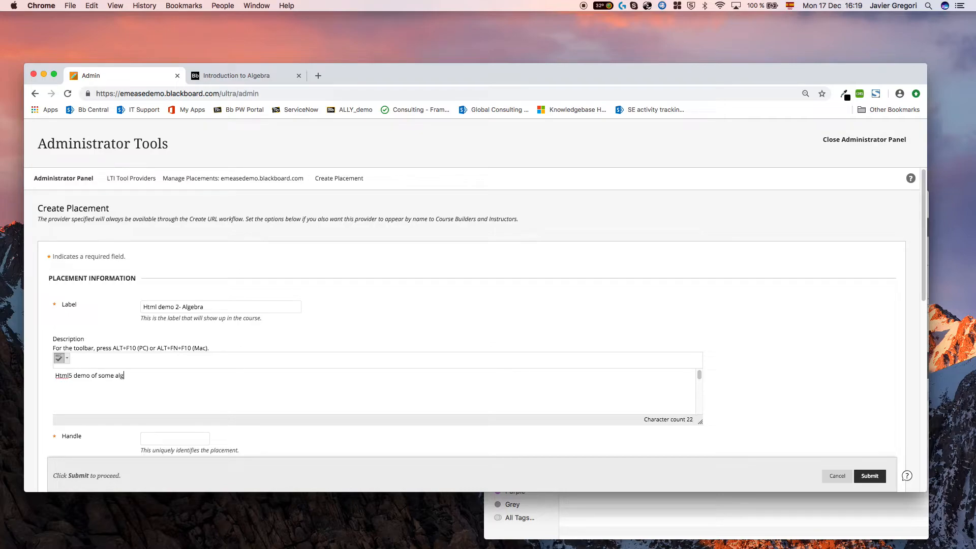
type("ebra content")
Correct the placement label to "Html5 demo 2- Algebra" and set its handle to "HTML5 Algebra"
scroll(197, 422, "down", 3)
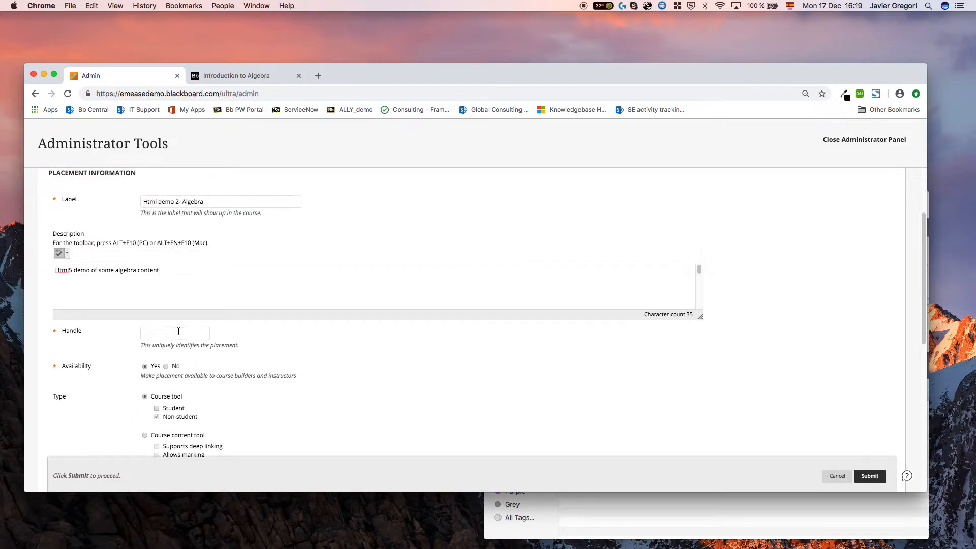
left_click(158, 201)
type("5")
left_click(181, 331)
left_click(175, 334)
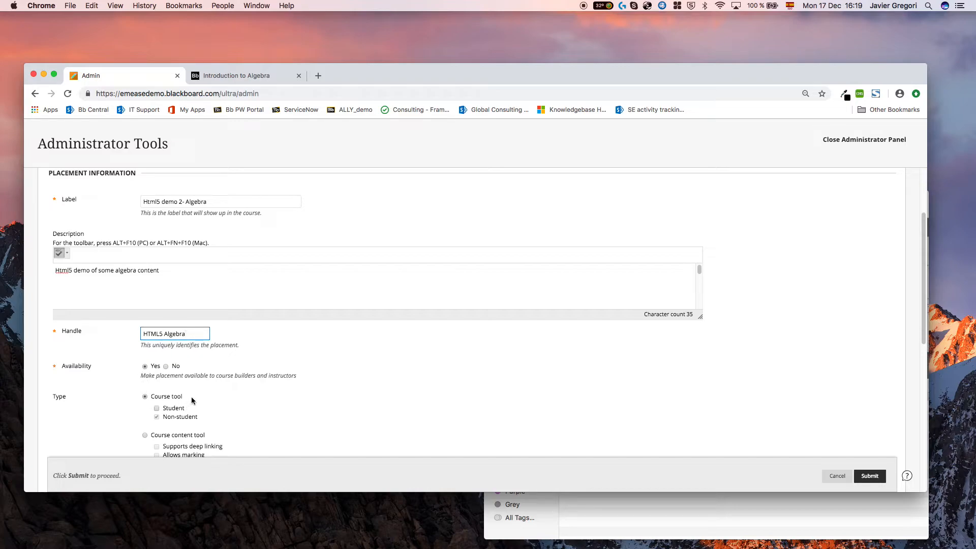
Set the placement type to Course content tool and upload html5logo.png as its icon
scroll(191, 401, "down", 5)
left_click(145, 305)
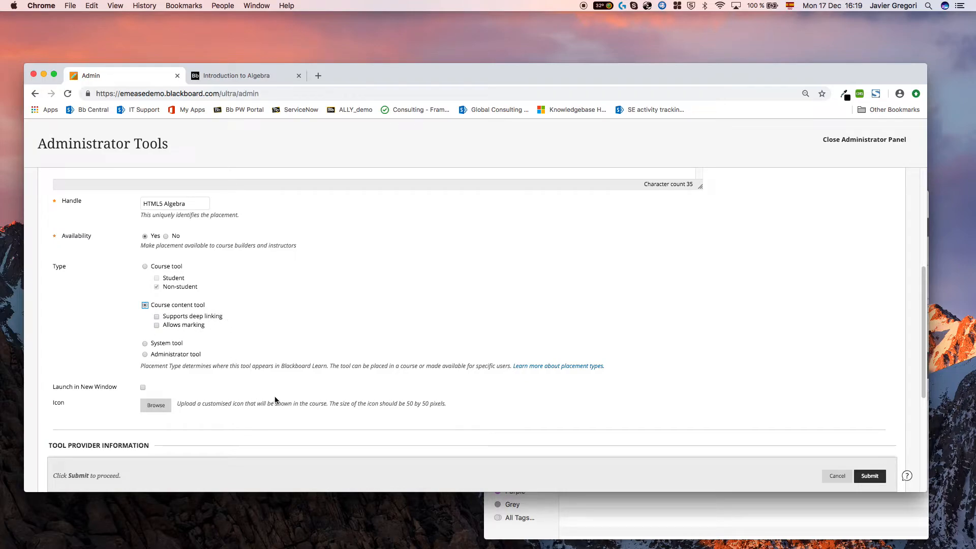
left_click(161, 407)
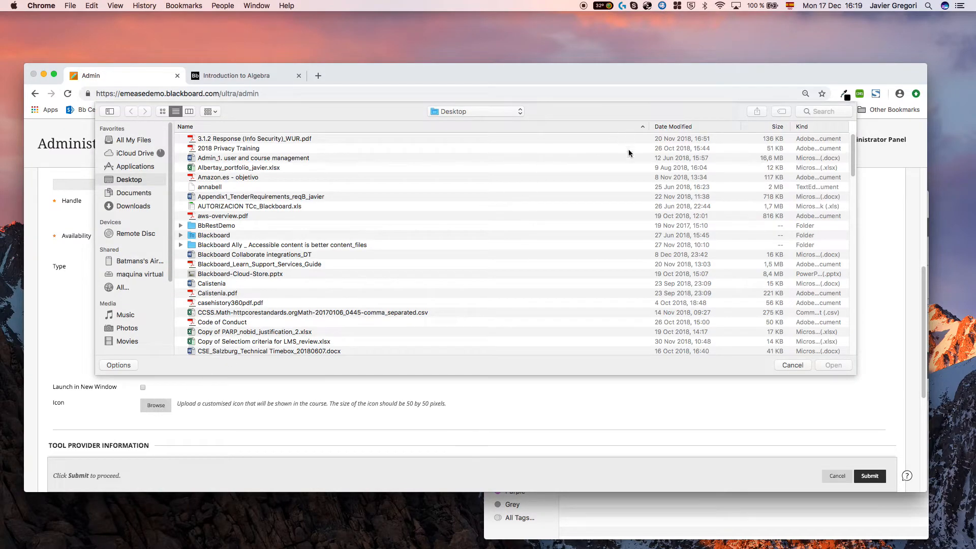
left_click(828, 114)
type("htm")
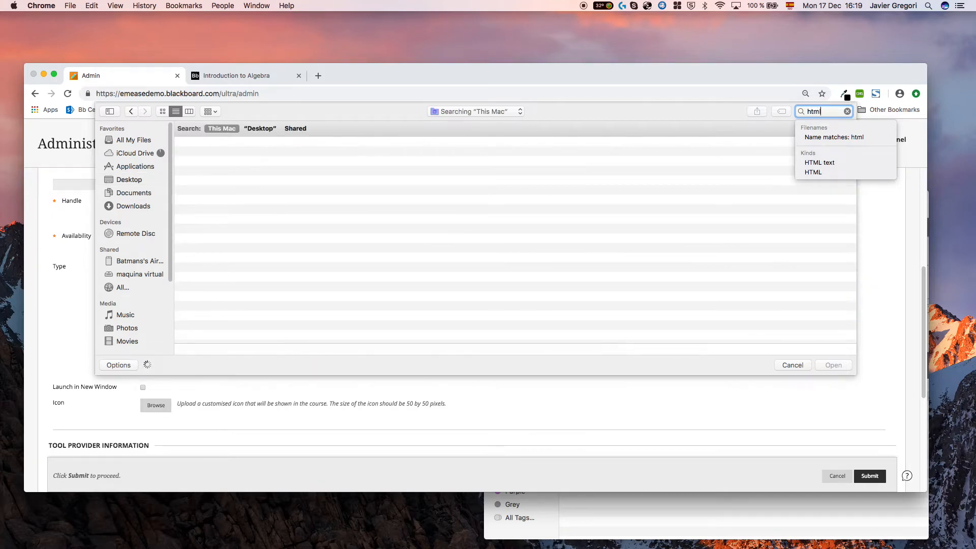
type("l5")
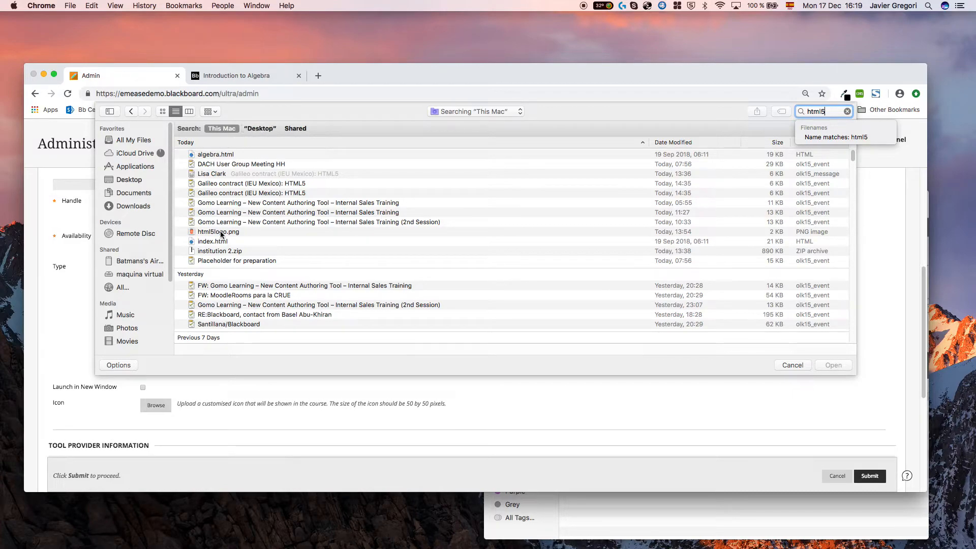
left_click(221, 232)
double_click(221, 232)
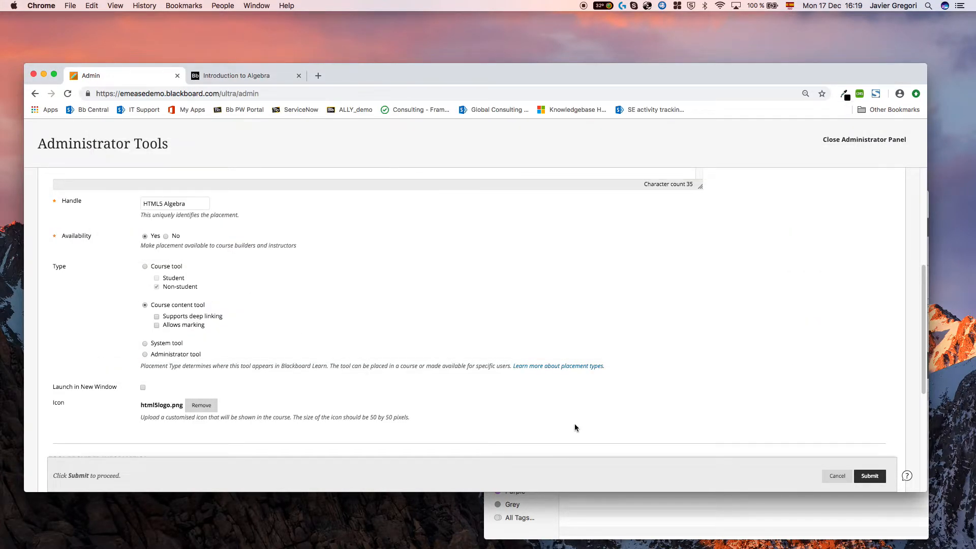
scroll(560, 424, "down", 3)
scroll(263, 340, "down", 3)
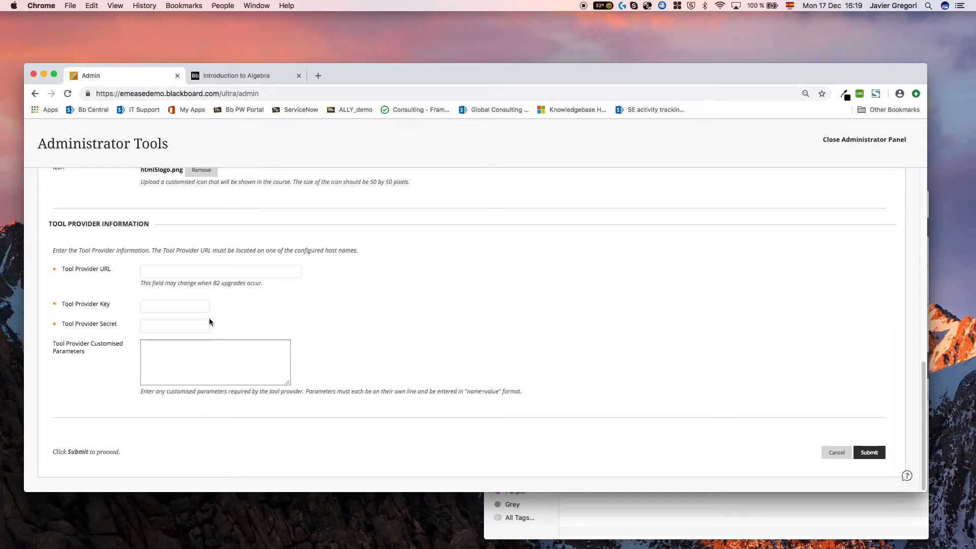
left_click(153, 271)
right_click(154, 273)
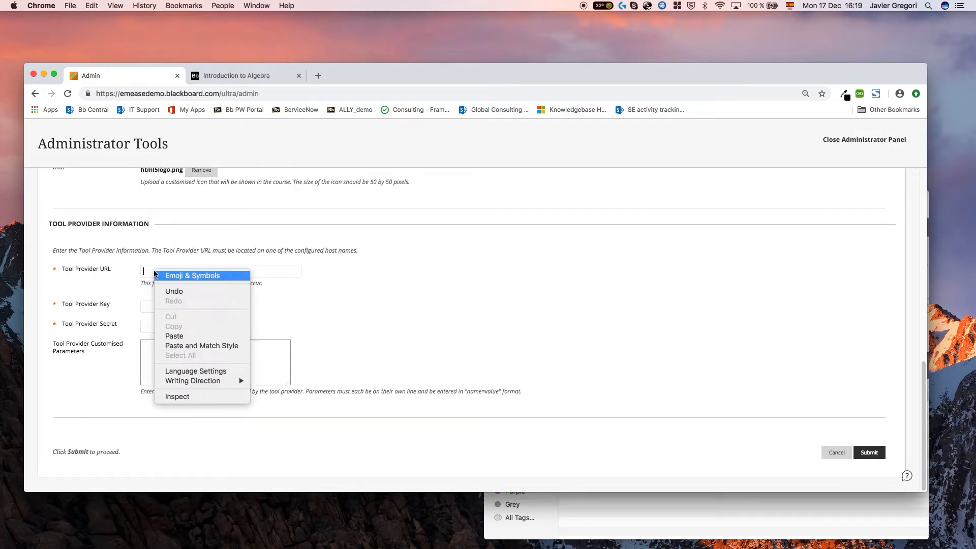
left_click(181, 336)
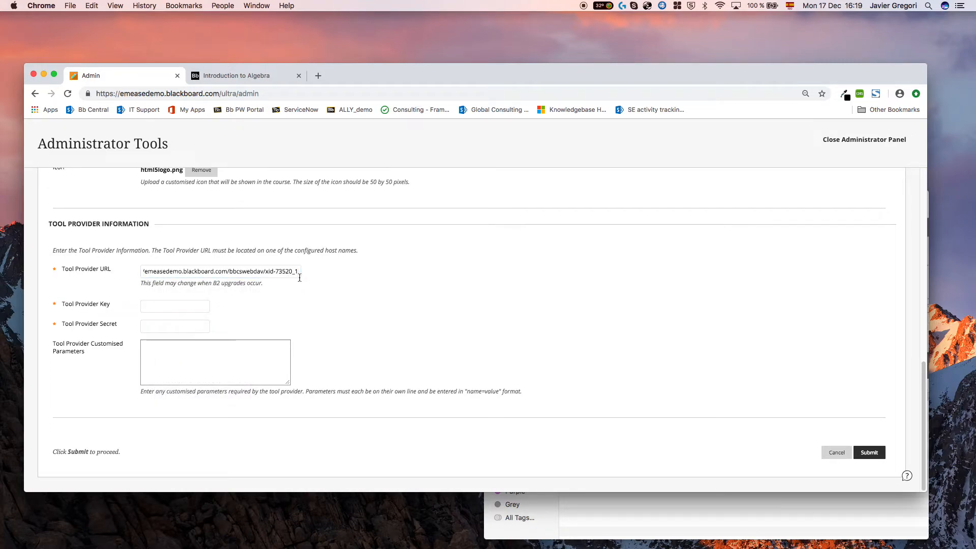
left_click(299, 277)
Enter the Tool Provider Key and Tool Provider Secret, and submit the placement
left_click(179, 310)
left_click(163, 323)
left_click(161, 325)
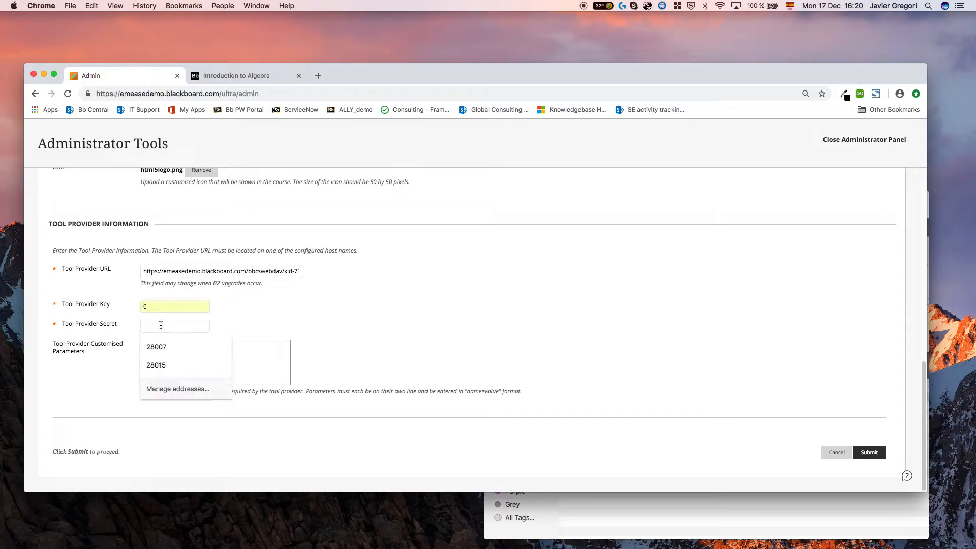
type("0")
left_click(297, 310)
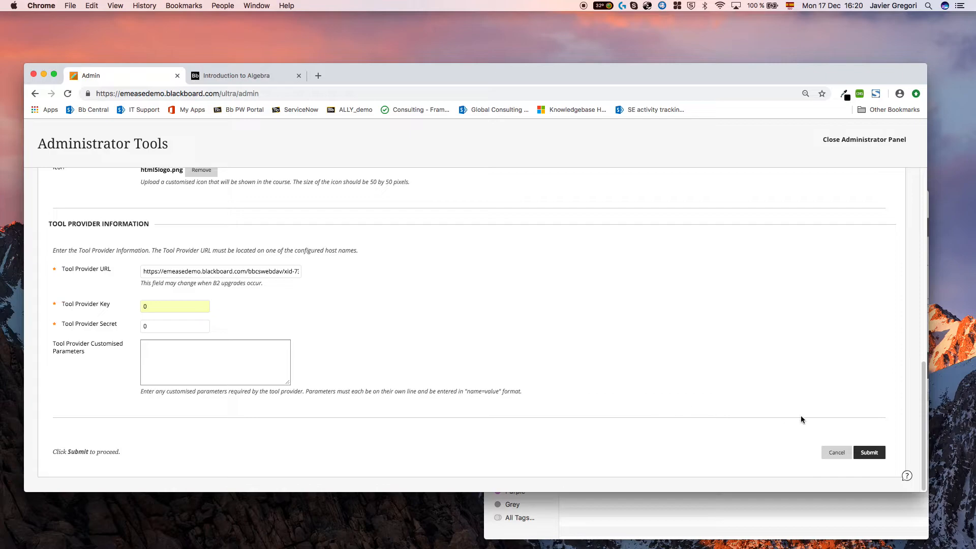
left_click(871, 452)
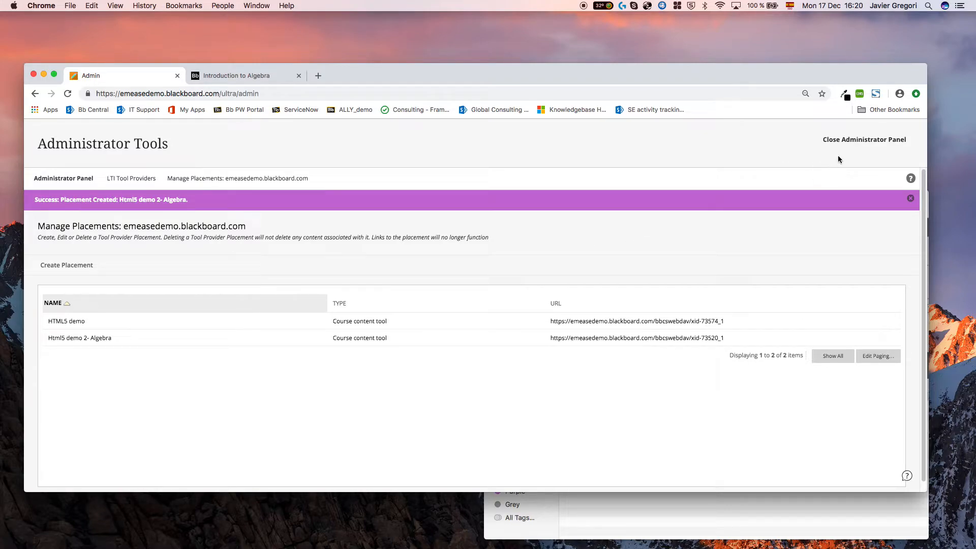
Leave the administrator tools and open the Content Market from the start of the HTML5 content demo course's content
left_click(841, 142)
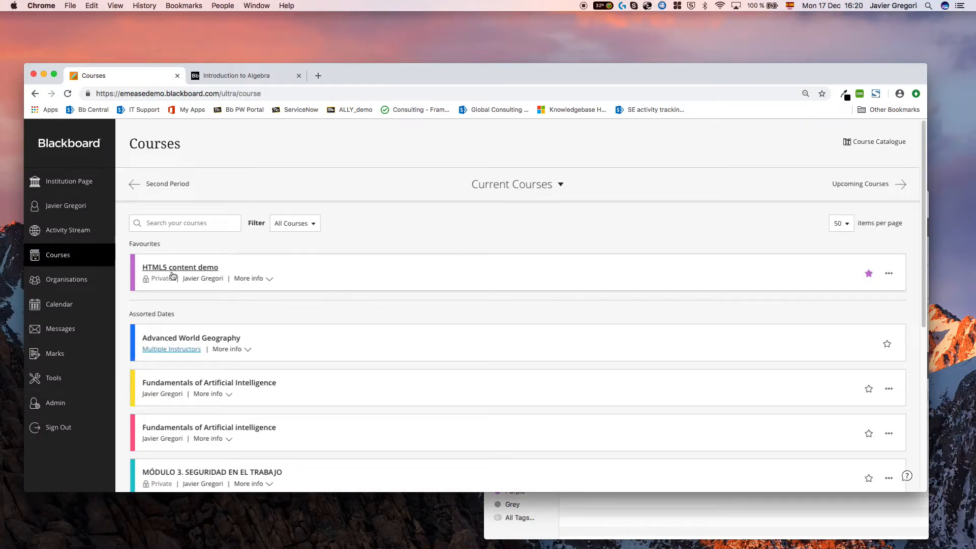
left_click(186, 268)
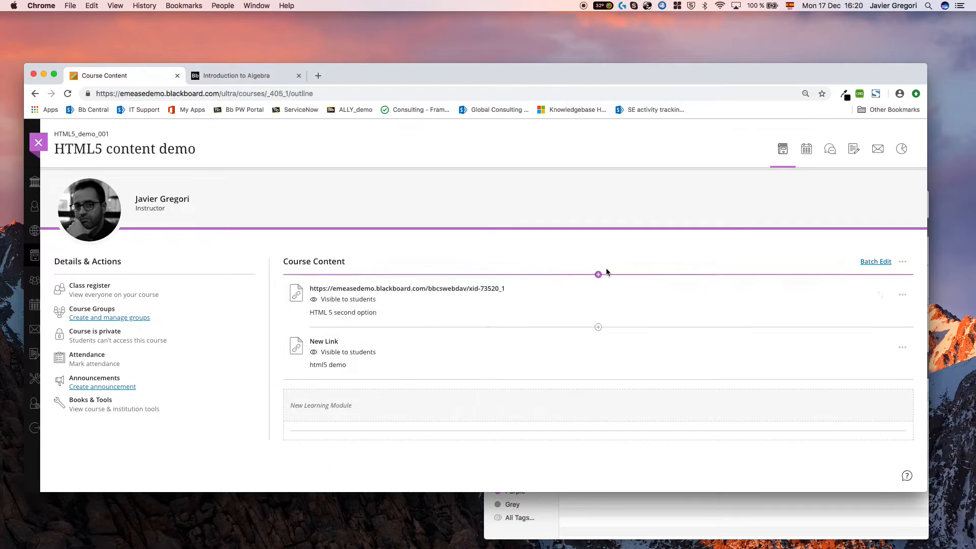
left_click(599, 274)
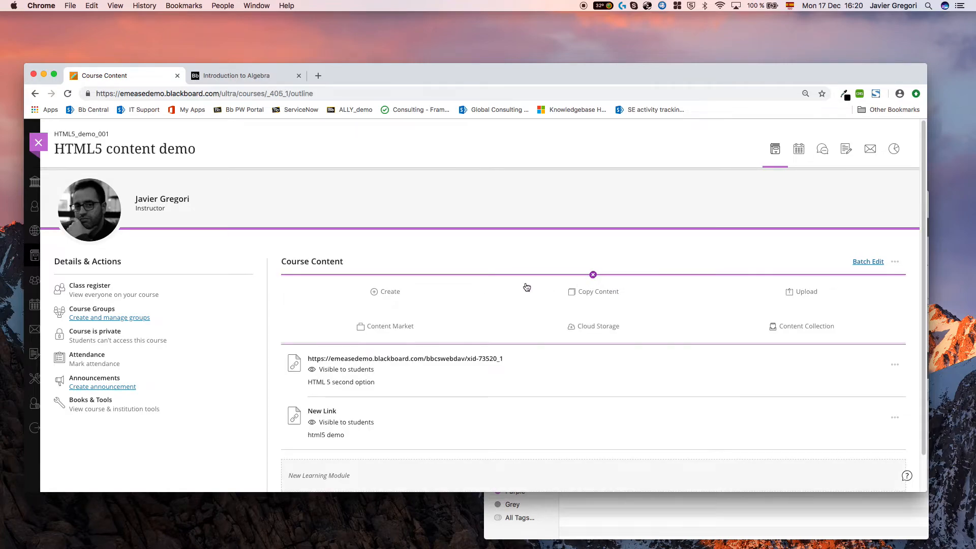
left_click(390, 328)
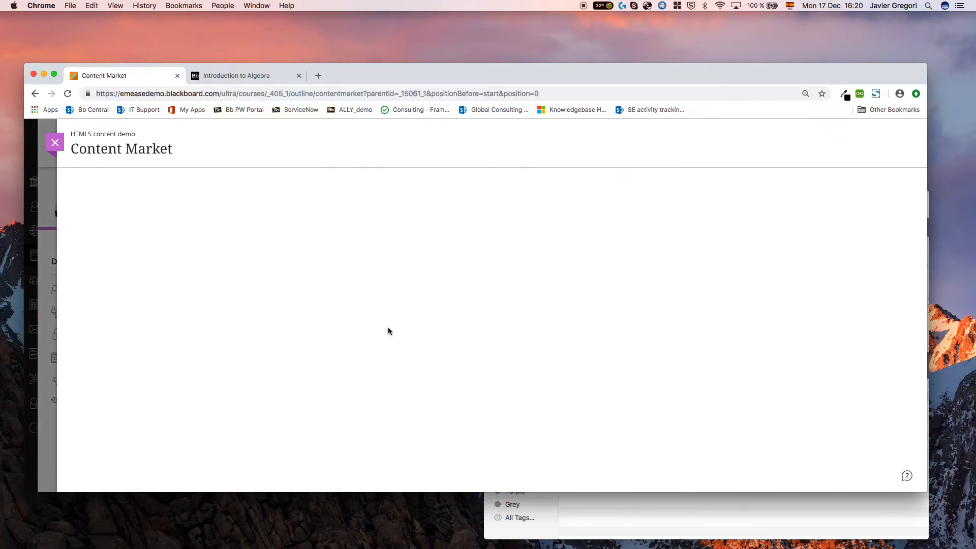
scroll(621, 339, "down", 5)
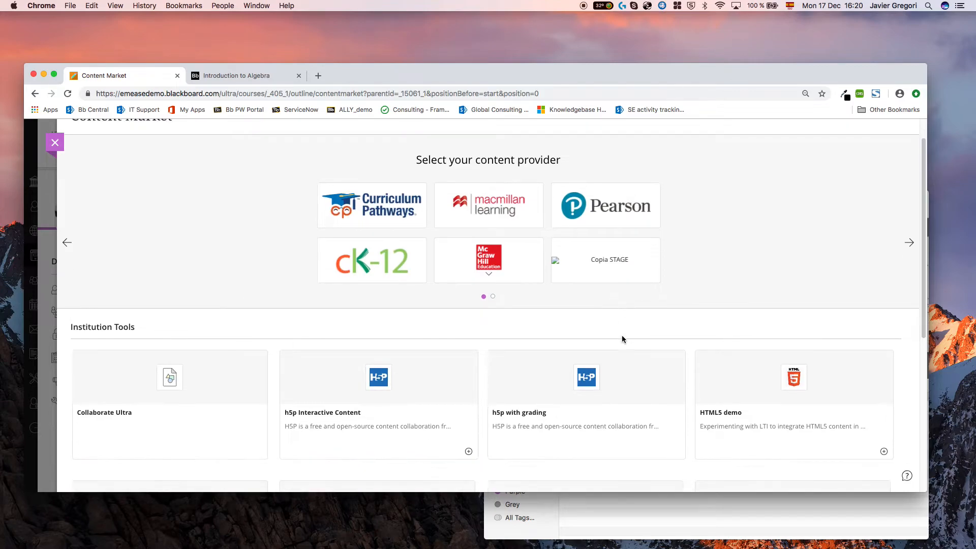
scroll(621, 338, "down", 1)
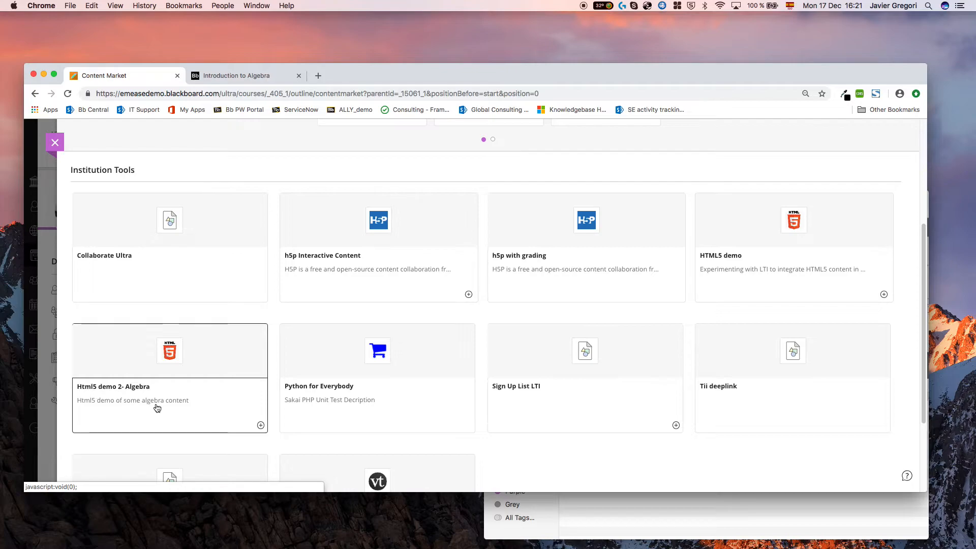
Launch the Html5 demo 2- Algebra tool from the Content Market, review the algebra page and close it
left_click(202, 372)
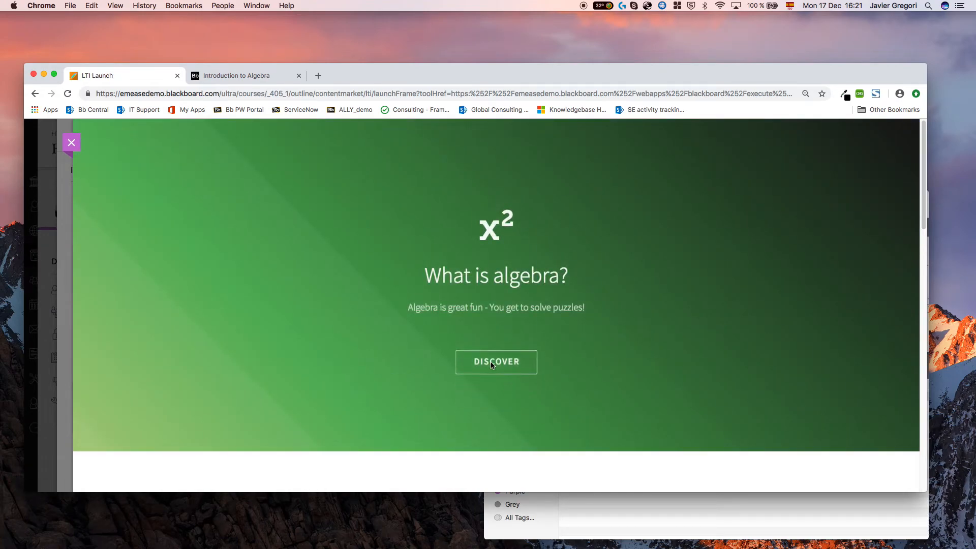
scroll(491, 365, "down", 3)
scroll(491, 365, "down", 20)
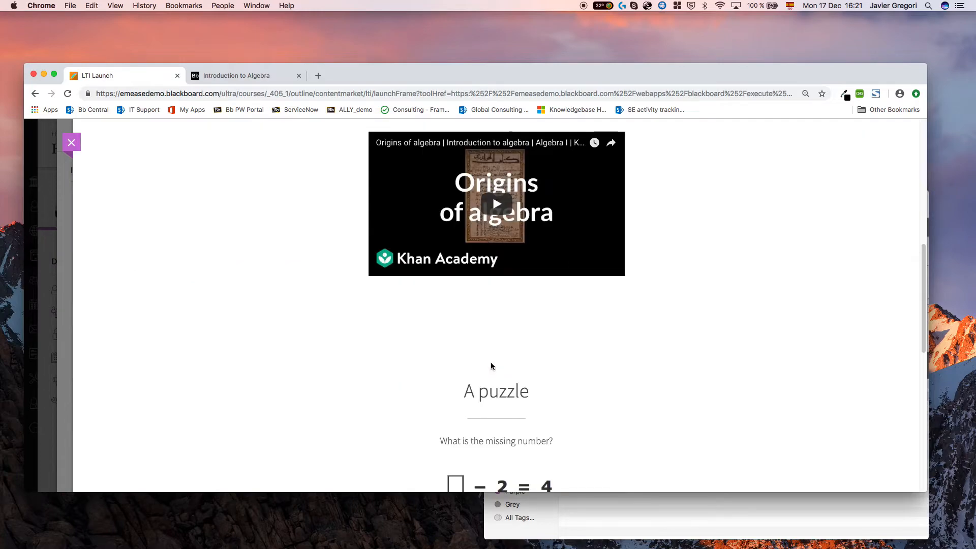
scroll(493, 361, "up", 15)
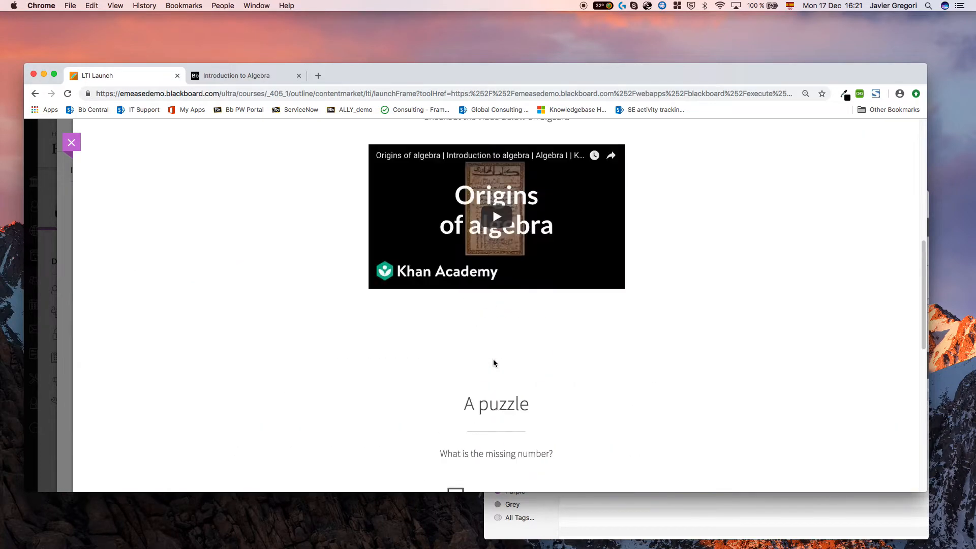
left_click(72, 143)
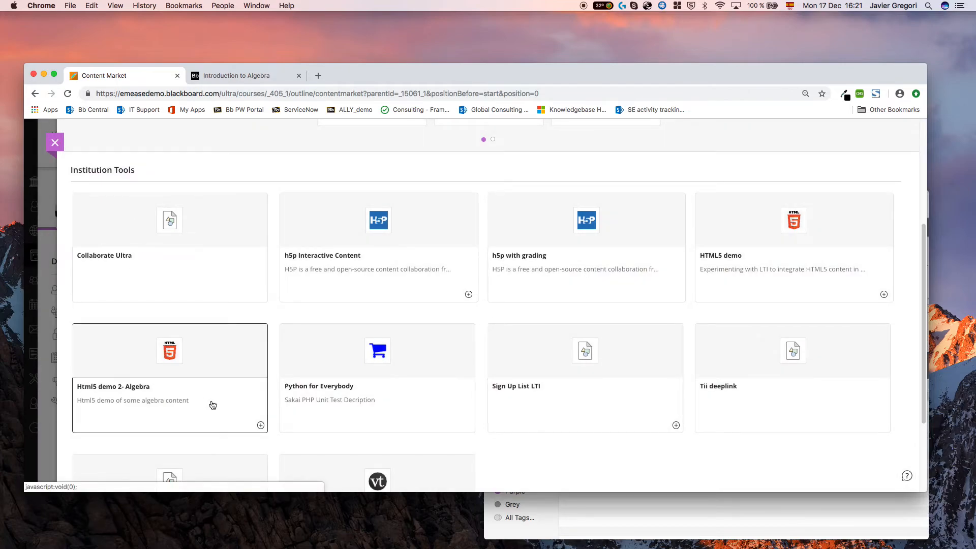
Add the Html5 demo 2- Algebra tool to the course content and make it visible to students
left_click(261, 426)
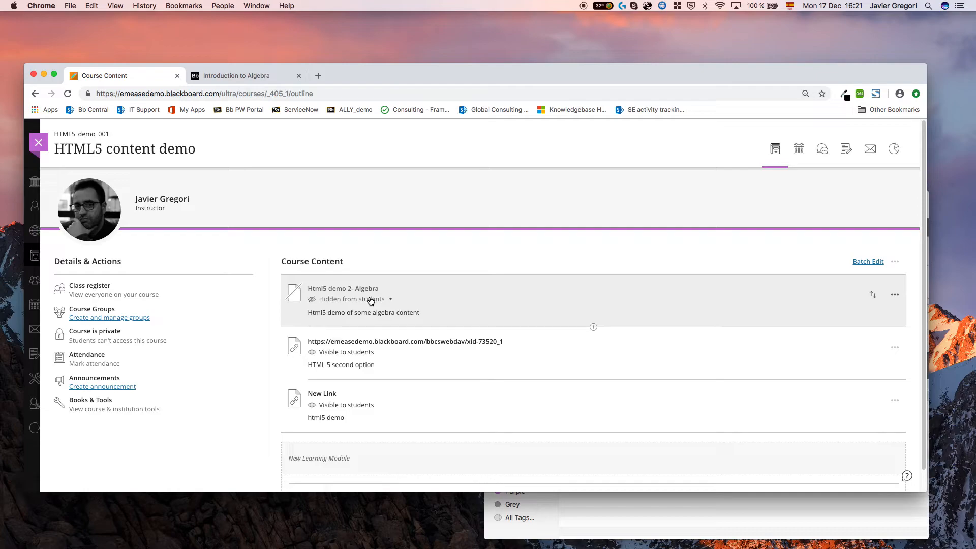
left_click(391, 300)
left_click(362, 315)
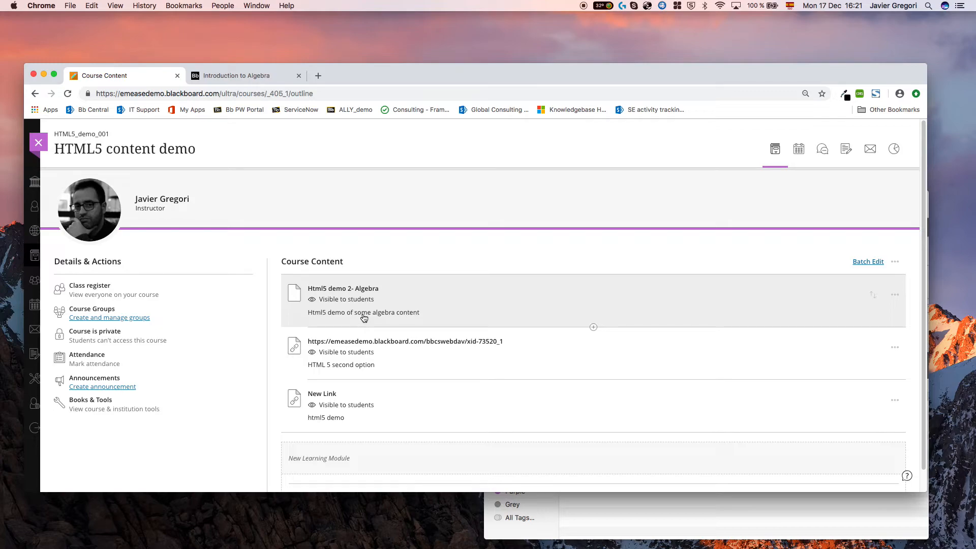
Launch the Html5 demo 2- Algebra item and check the page and its navigation menu in a browser window narrowed to phone width
left_click(359, 289)
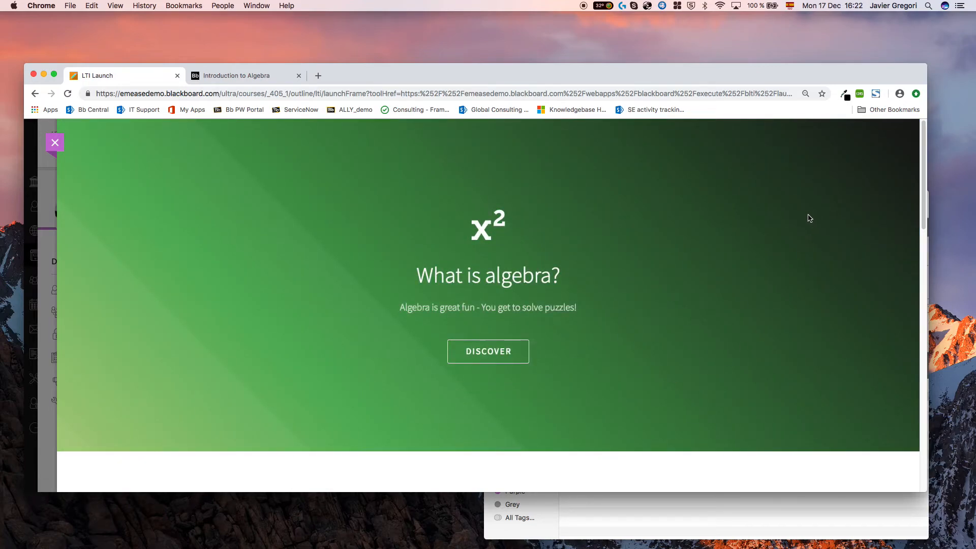
left_click_drag(928, 72, 231, 52)
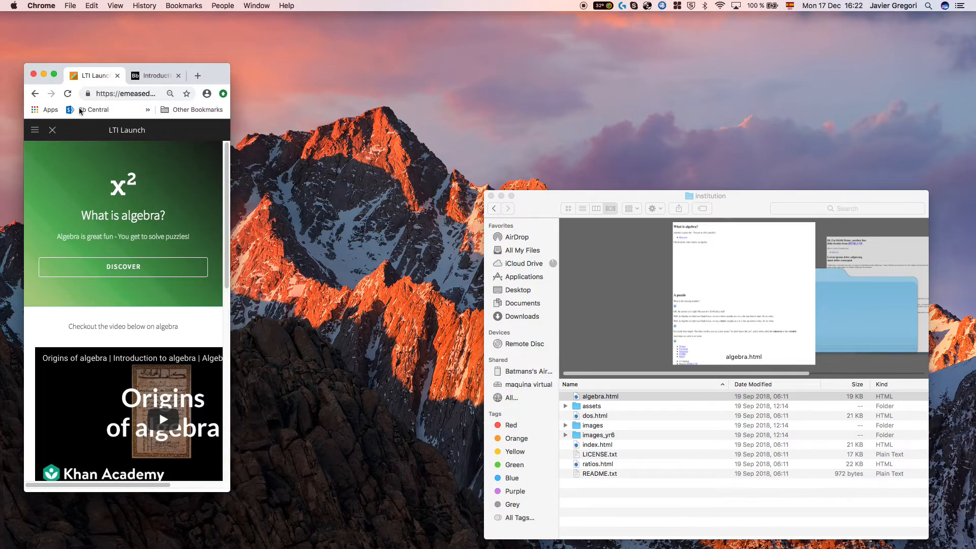
left_click(33, 133)
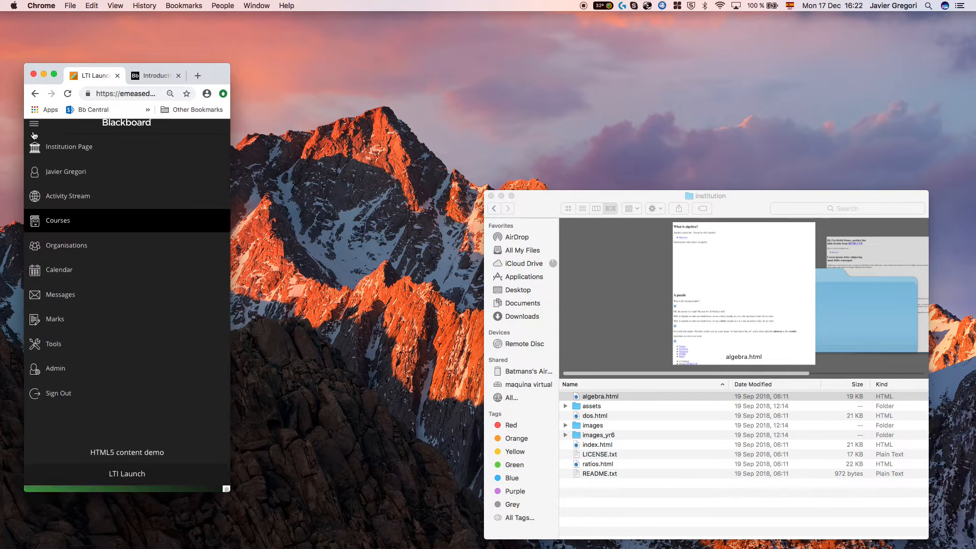
left_click(34, 133)
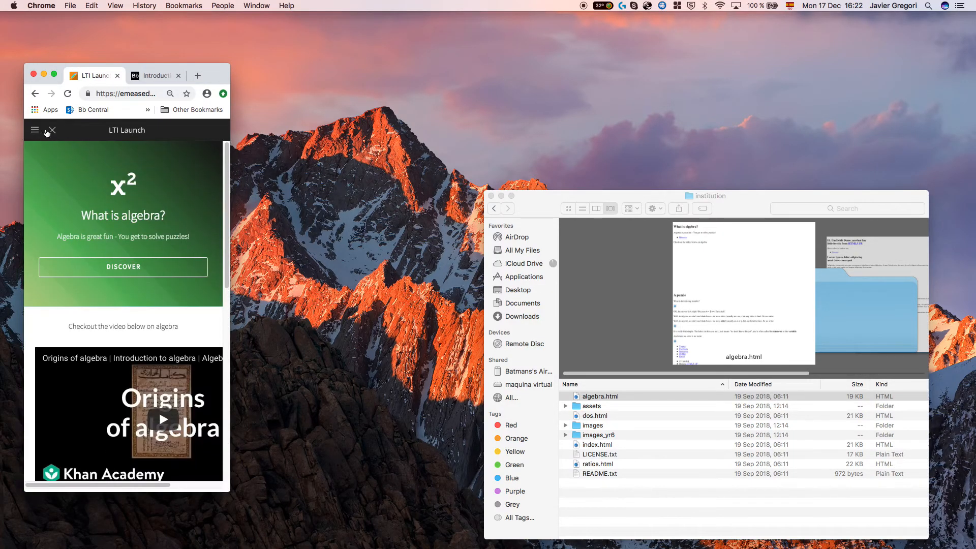
Widen the browser window back to desktop size, enlarge its height, and close the launched algebra page
left_click_drag(230, 75, 935, 148)
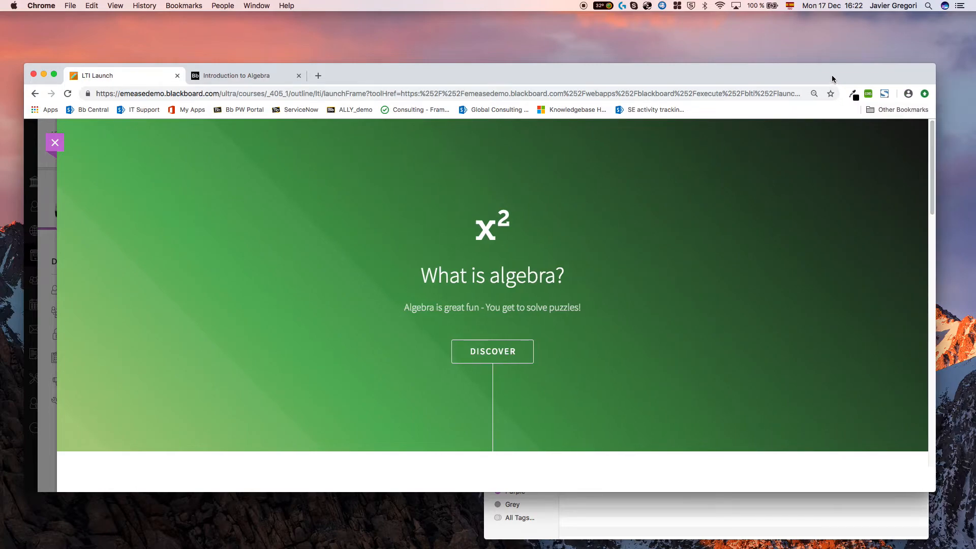
left_click_drag(840, 63, 847, 28)
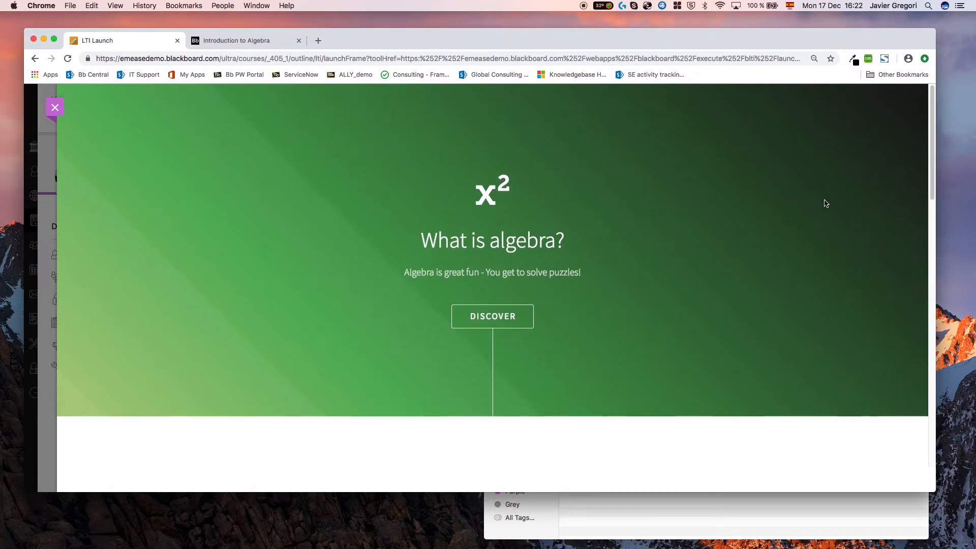
left_click_drag(729, 492, 726, 528)
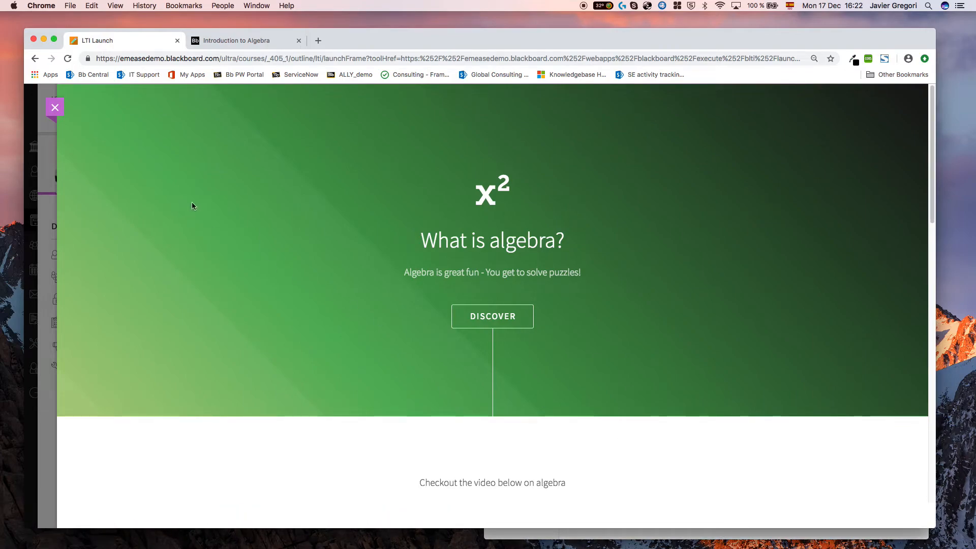
left_click(56, 109)
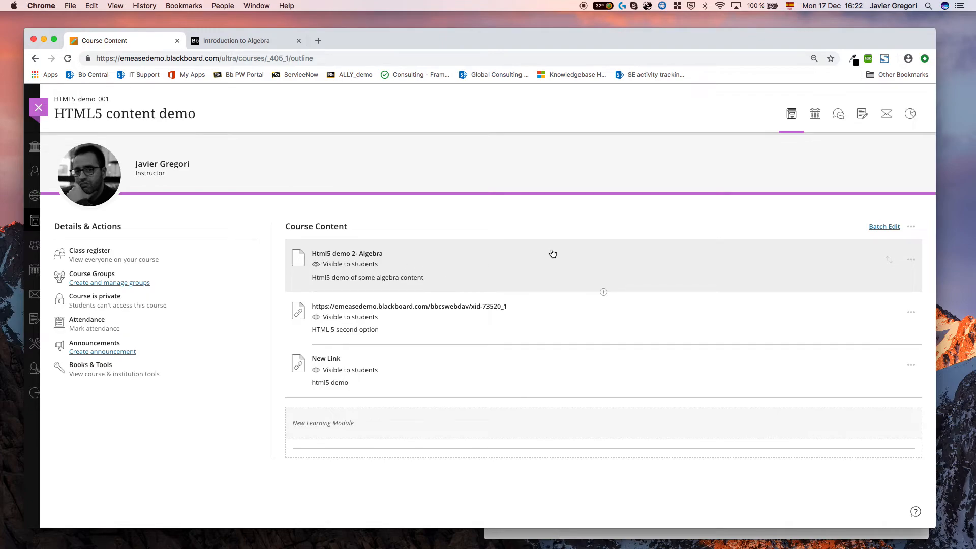
Create a new document at the start of the course content and add a text block to it
left_click(604, 239)
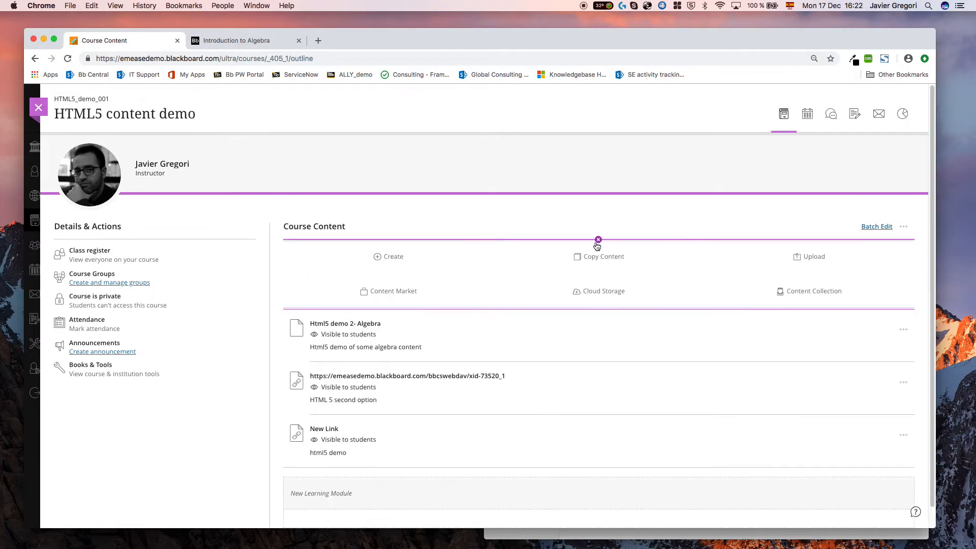
left_click(397, 260)
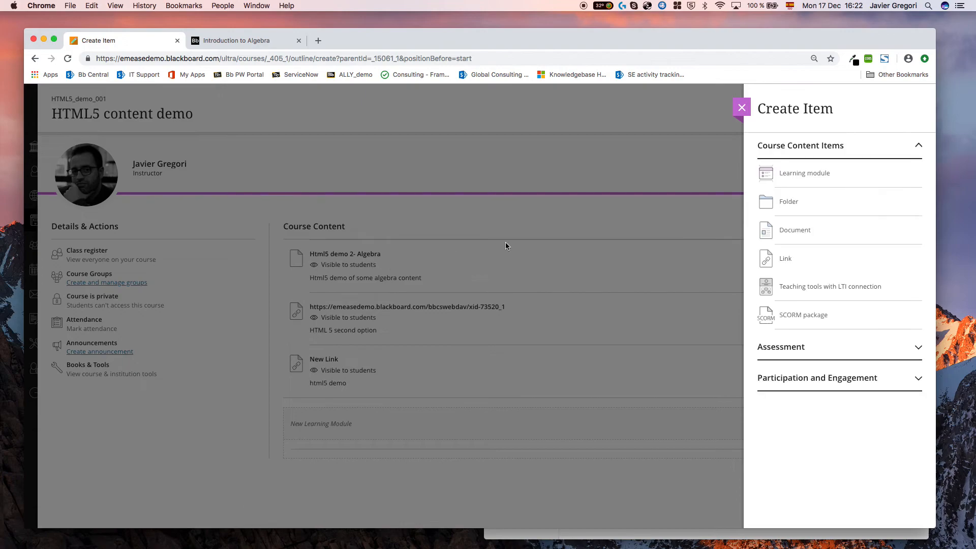
left_click(788, 230)
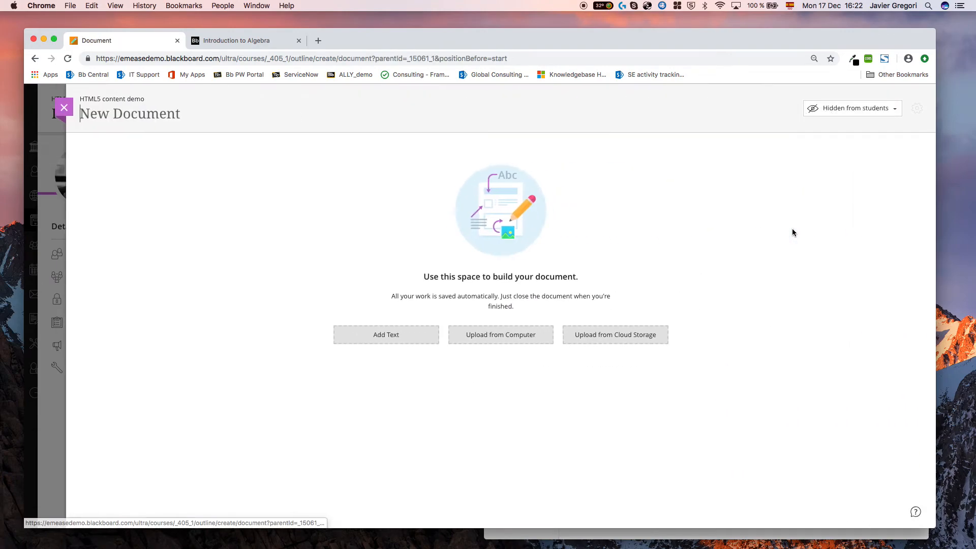
left_click(403, 339)
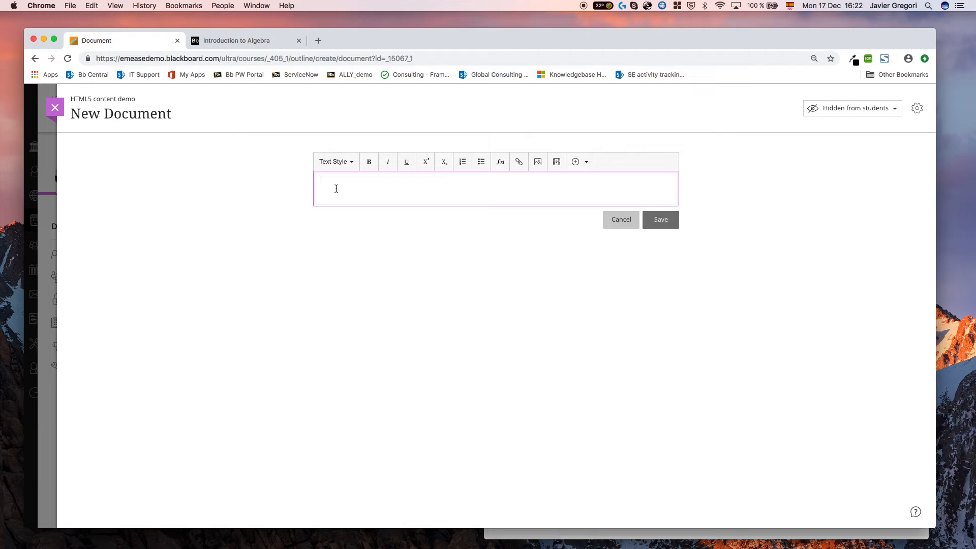
Choose the Html5 demo 2- Algebra tool from the Content Market as an LTI item for the document's text block
left_click(587, 164)
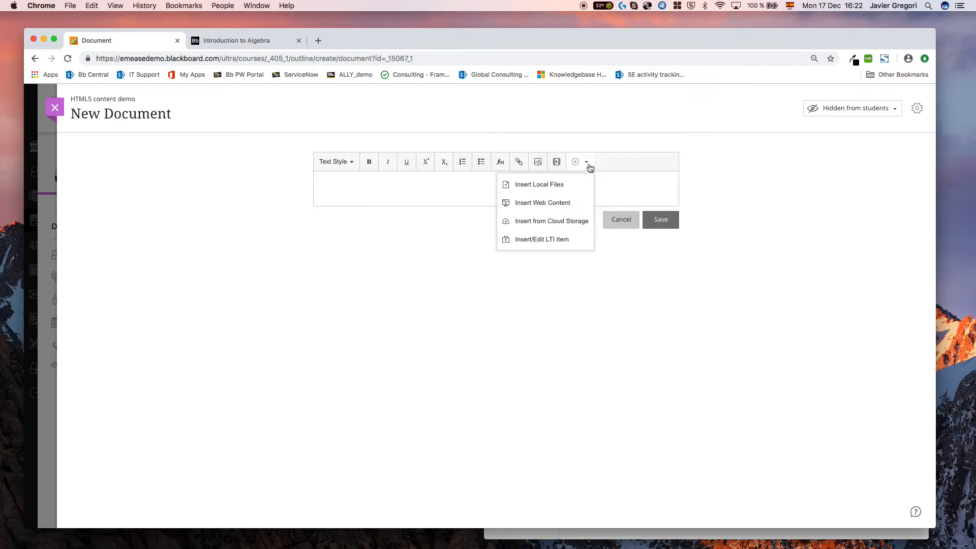
left_click(538, 244)
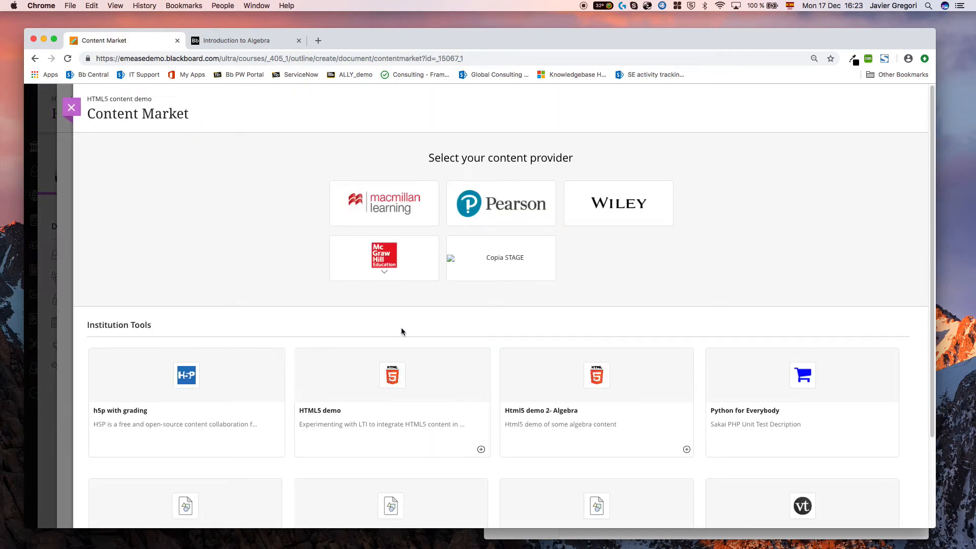
scroll(402, 332, "down", 4)
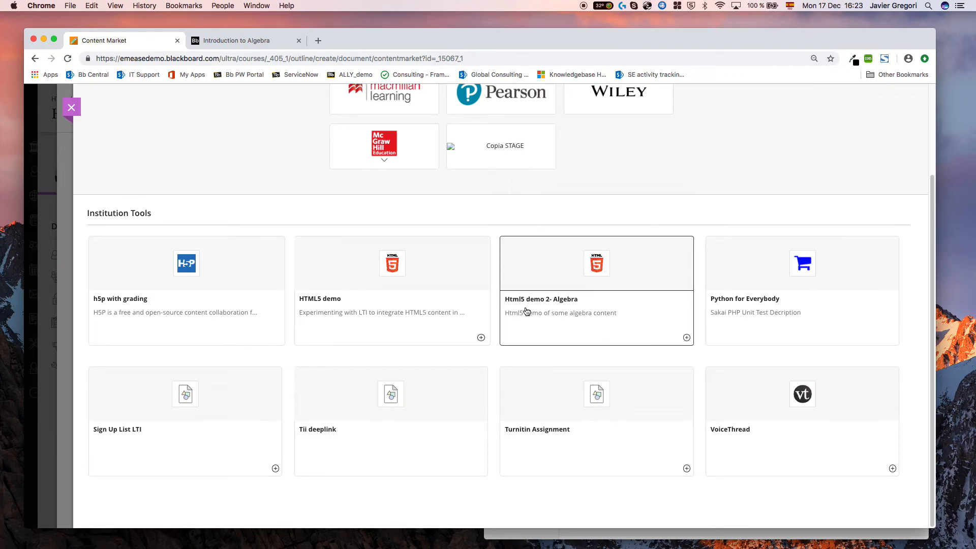
left_click(686, 338)
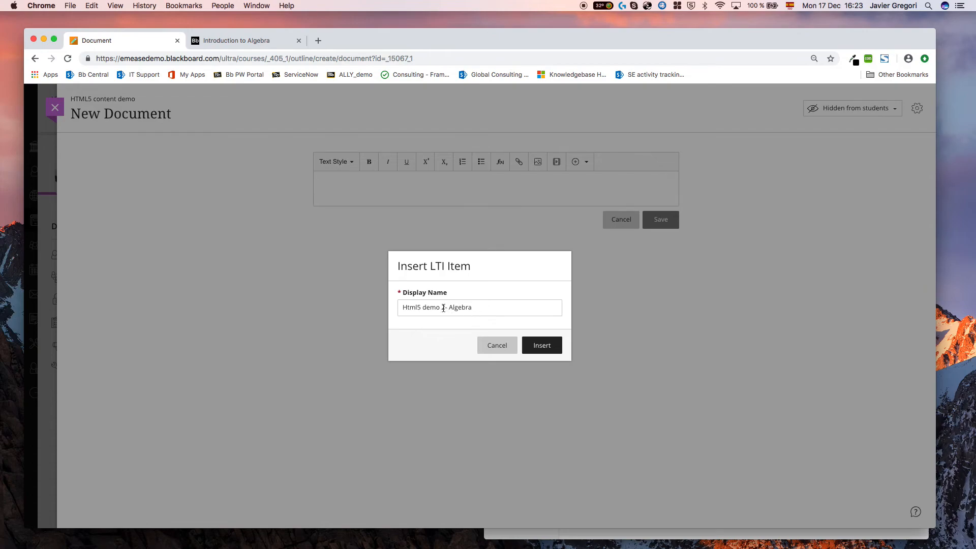
Insert the LTI item with the display name "Lesson 2- Algebra" and save the text block
left_click_drag(445, 307, 383, 305)
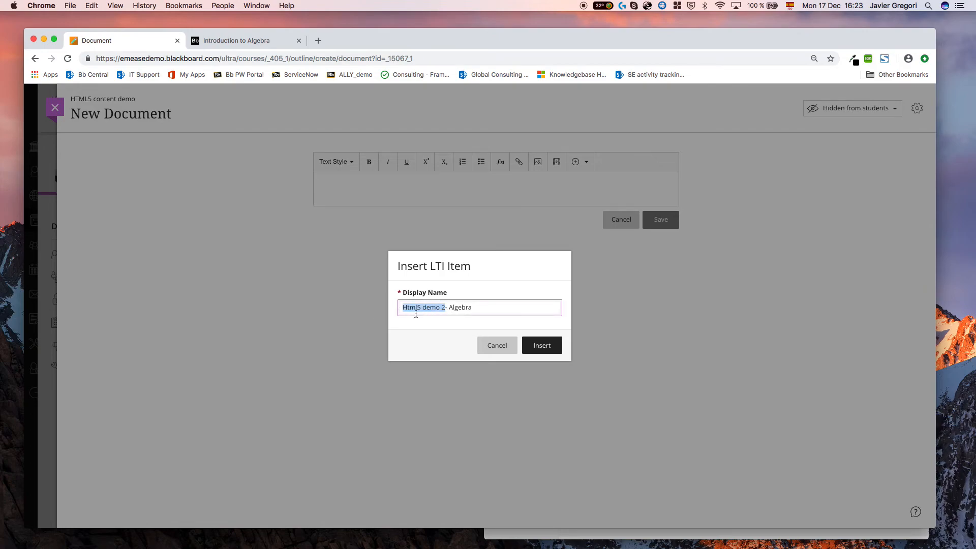
key("BackSpace")
type("Lesson 2")
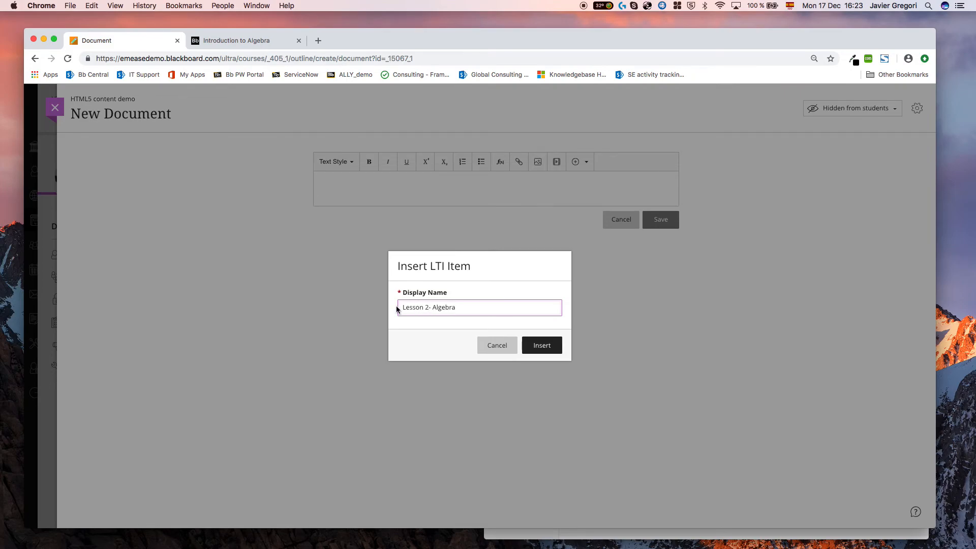
left_click(538, 345)
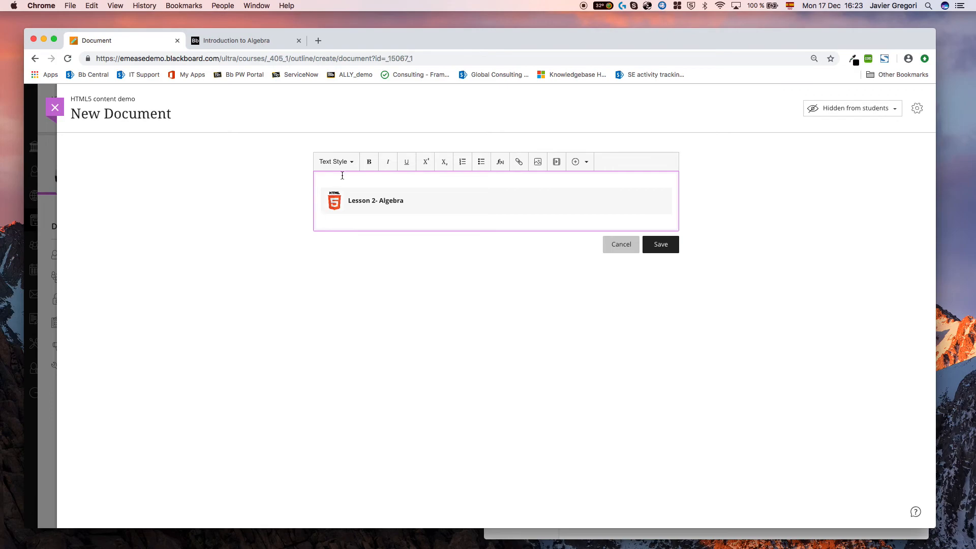
left_click(667, 246)
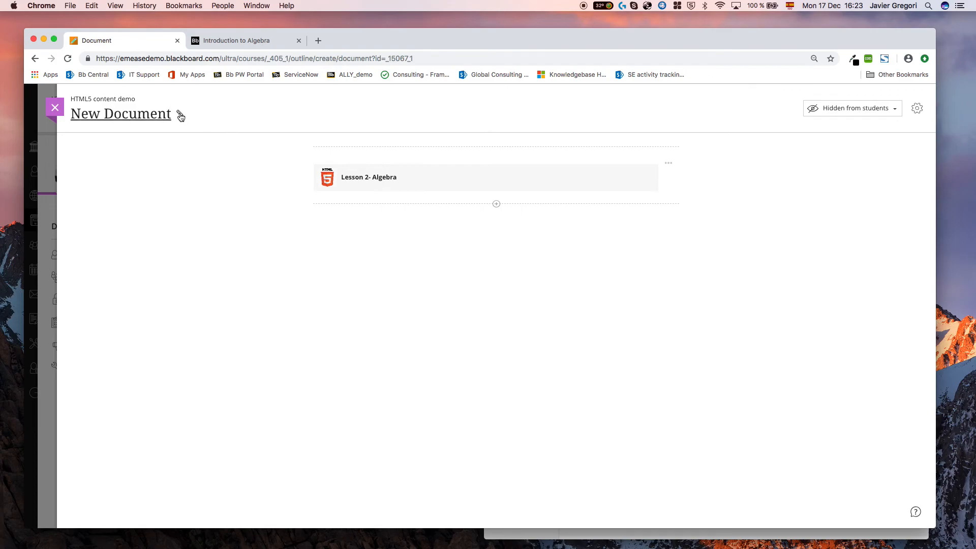
Rename the new document "Lesson 2- Algebra"
left_click(181, 115)
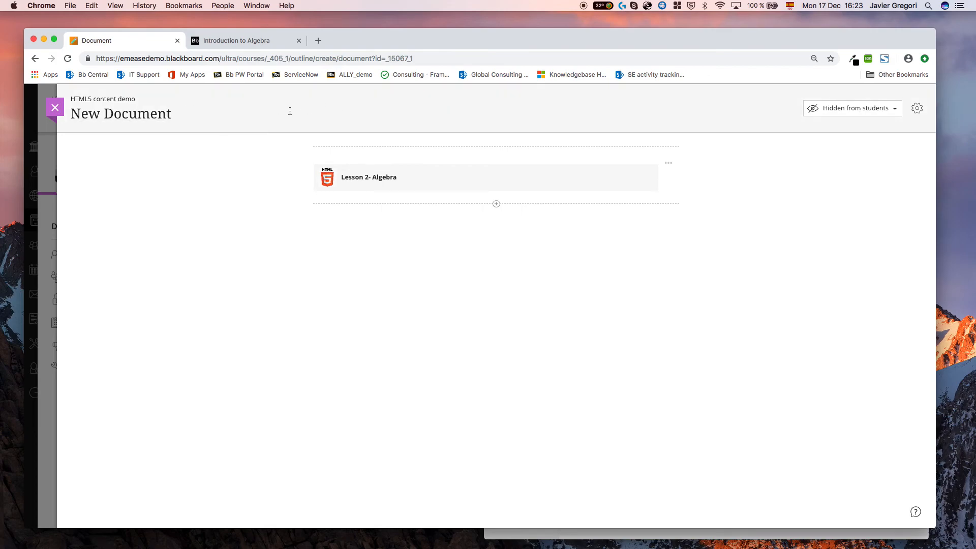
key("BackSpace")
key("BackSpace")
key("BackSpace")
key("BackSpace")
key("BackSpace")
key("BackSpace")
key("BackSpace")
key("BackSpace")
key("BackSpace")
key("BackSpace")
key("BackSpace")
type("Lesson 2")
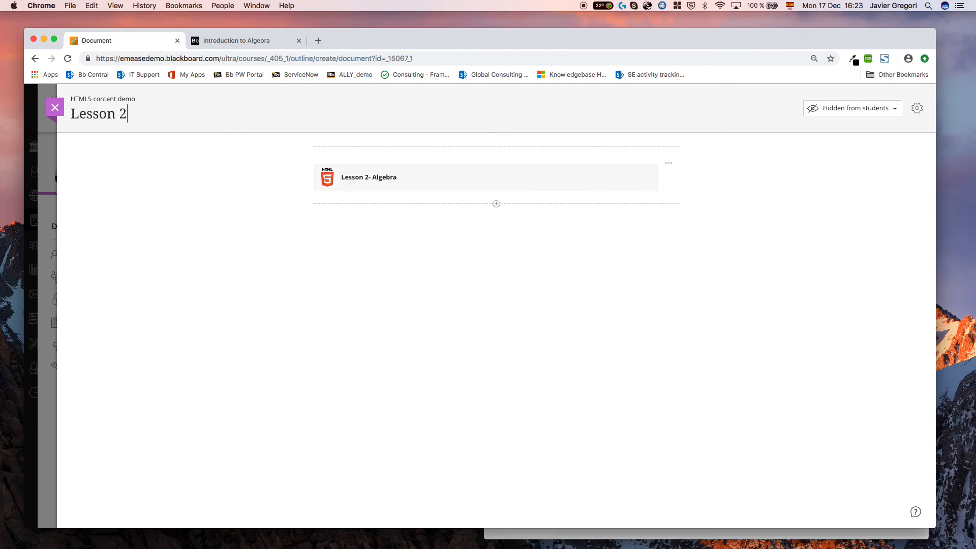
type("- Algebra")
Launch the embedded Lesson 2- Algebra item, review the whole algebra page, and return to the course content
left_click(643, 190)
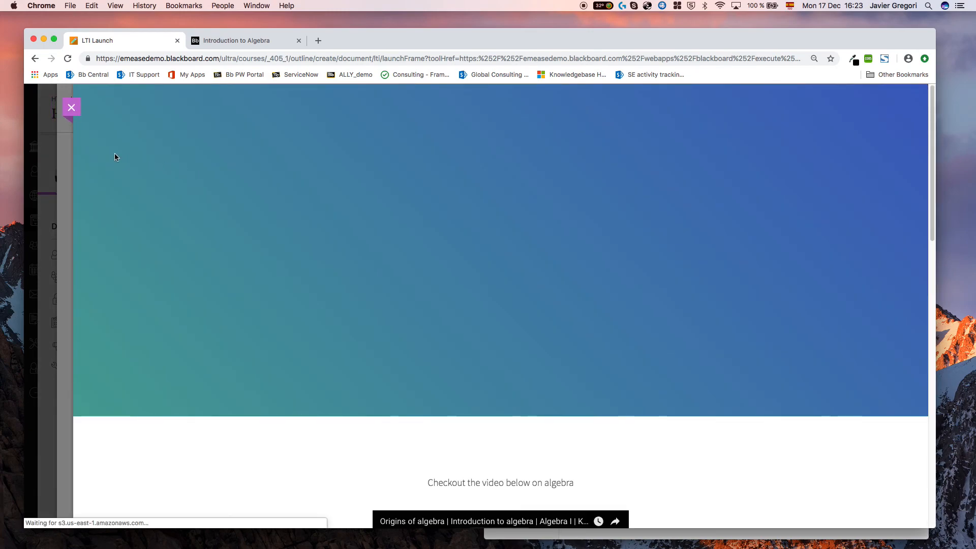
scroll(321, 312, "down", 15)
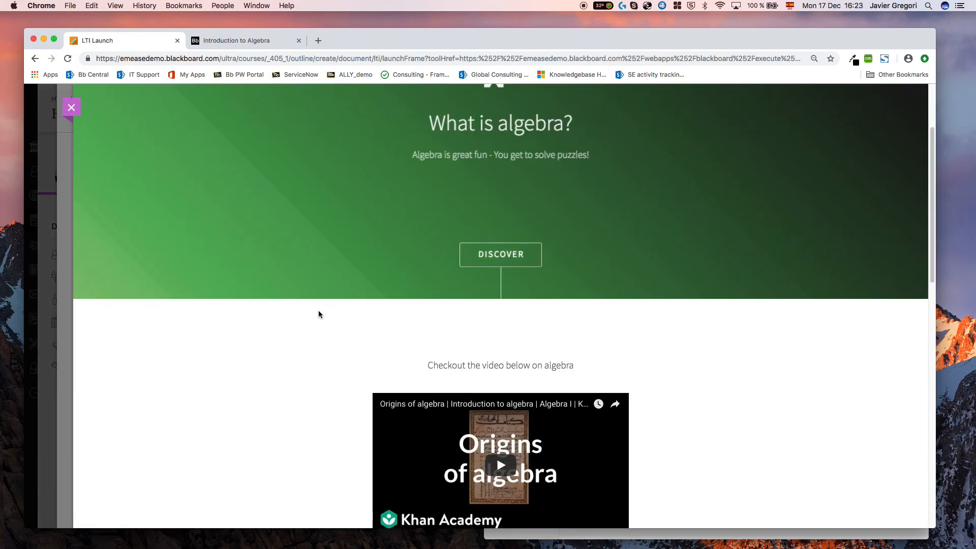
scroll(320, 317, "down", 2)
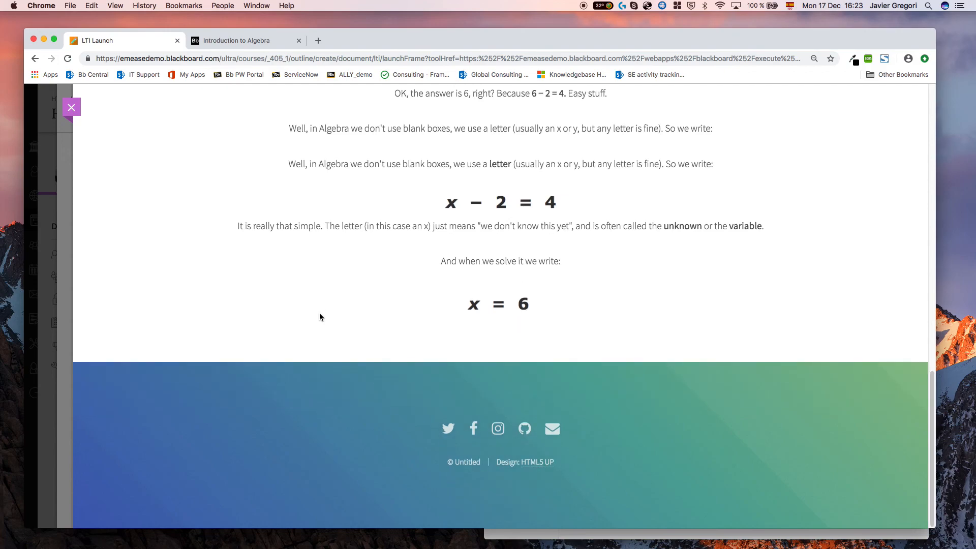
scroll(328, 300, "up", 10)
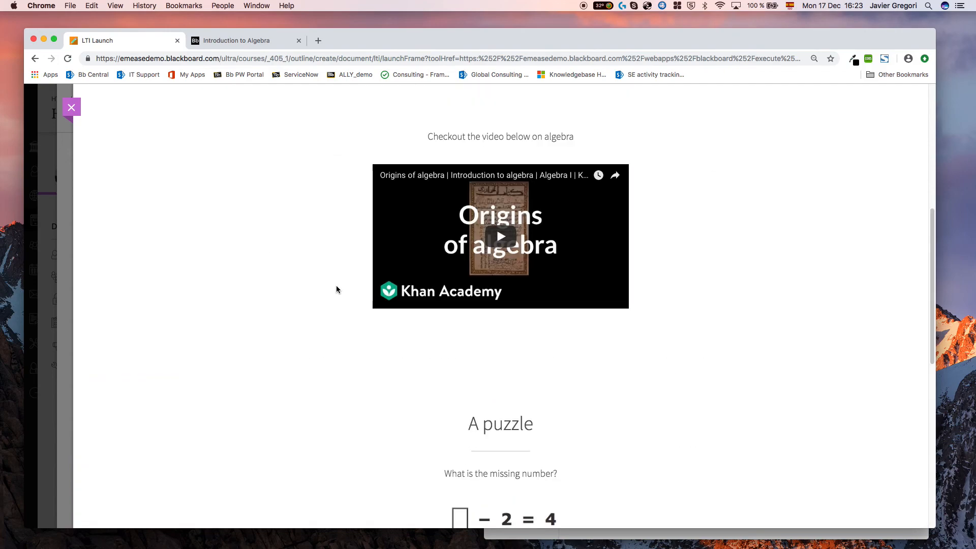
left_click(76, 112)
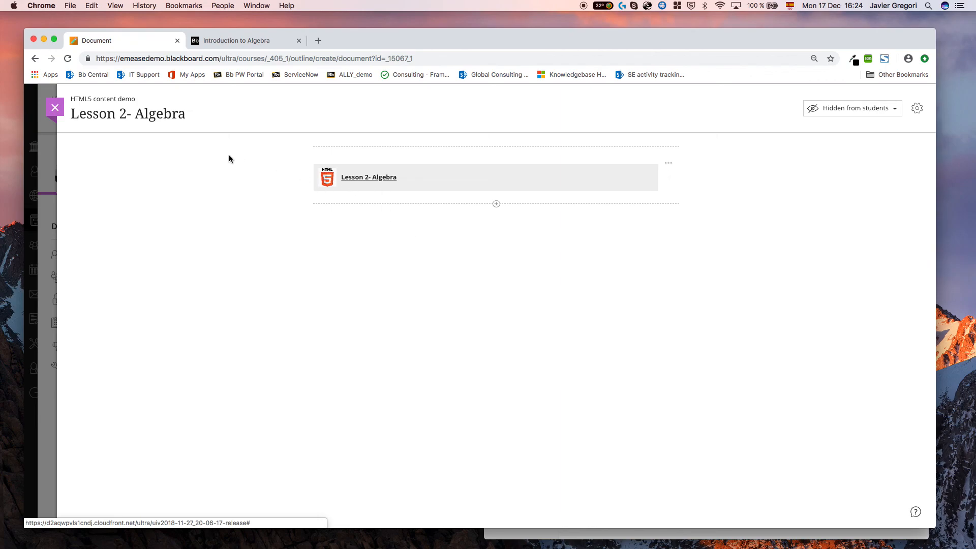
left_click(55, 107)
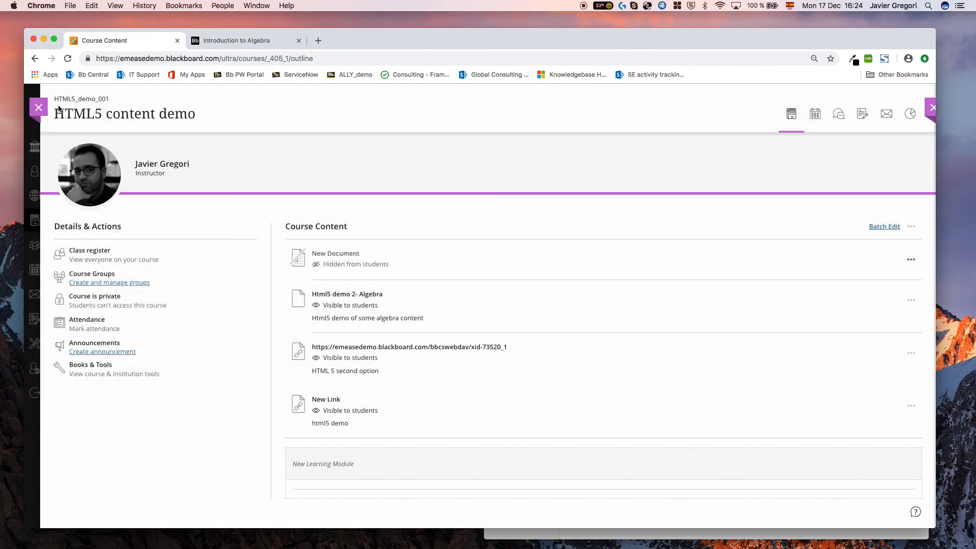